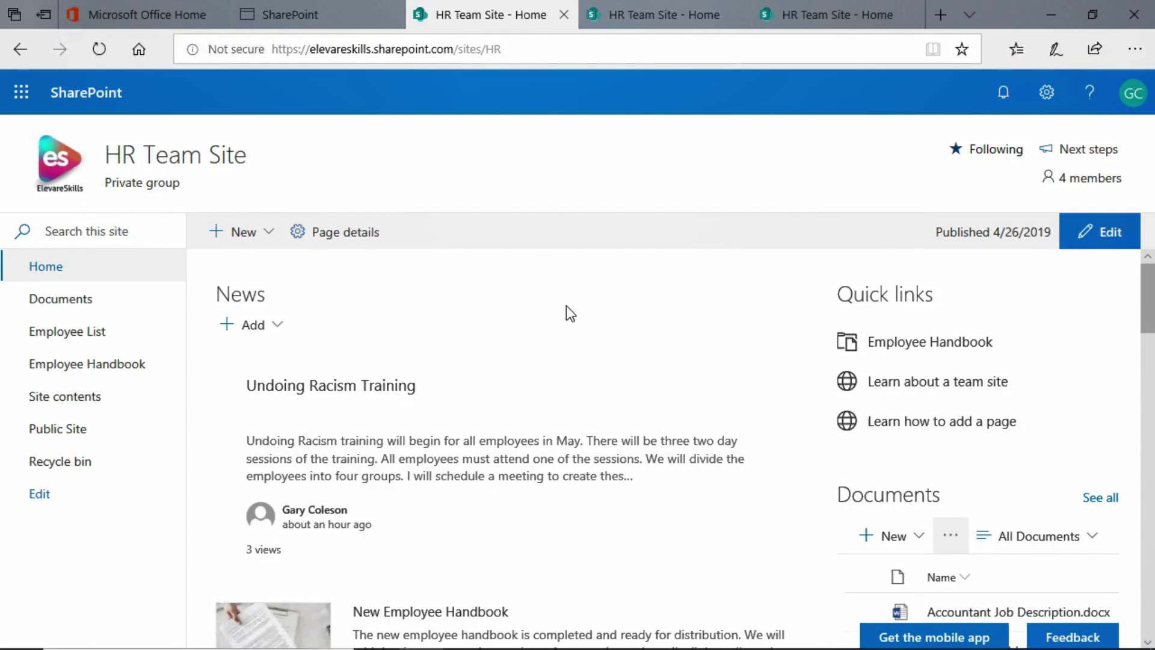
# - Open the New Employee Handbook news post and scroll through its content
pyautogui.scroll(-2, 542, 316)
pyautogui.scroll(1, 539, 319)
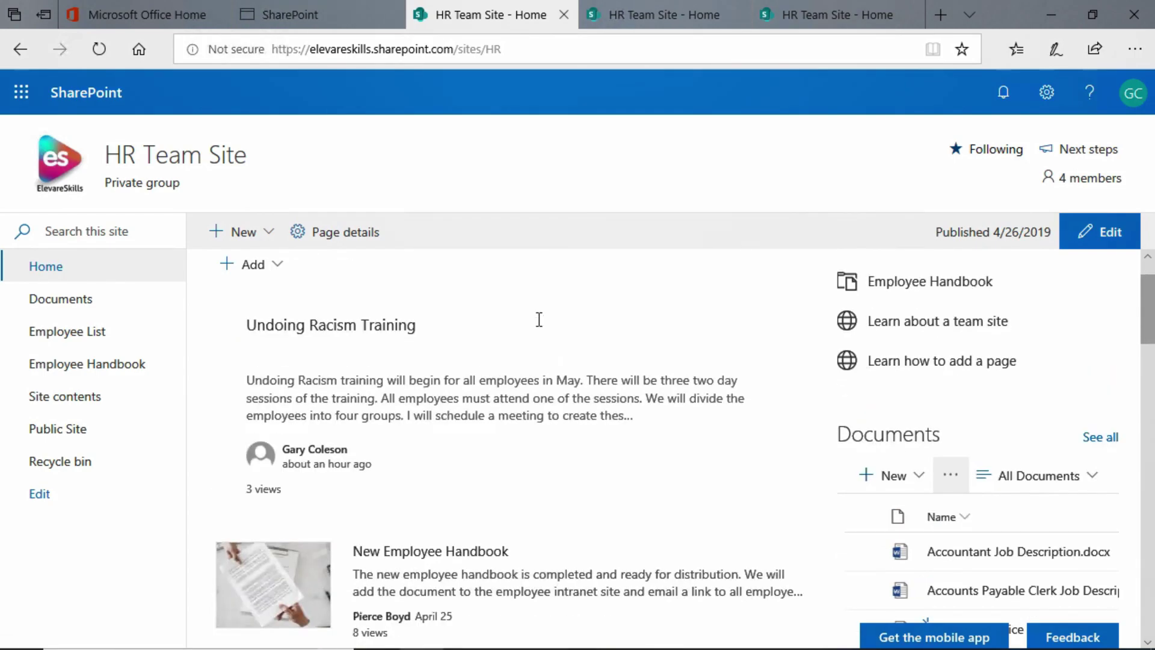
pyautogui.scroll(-3, 539, 321)
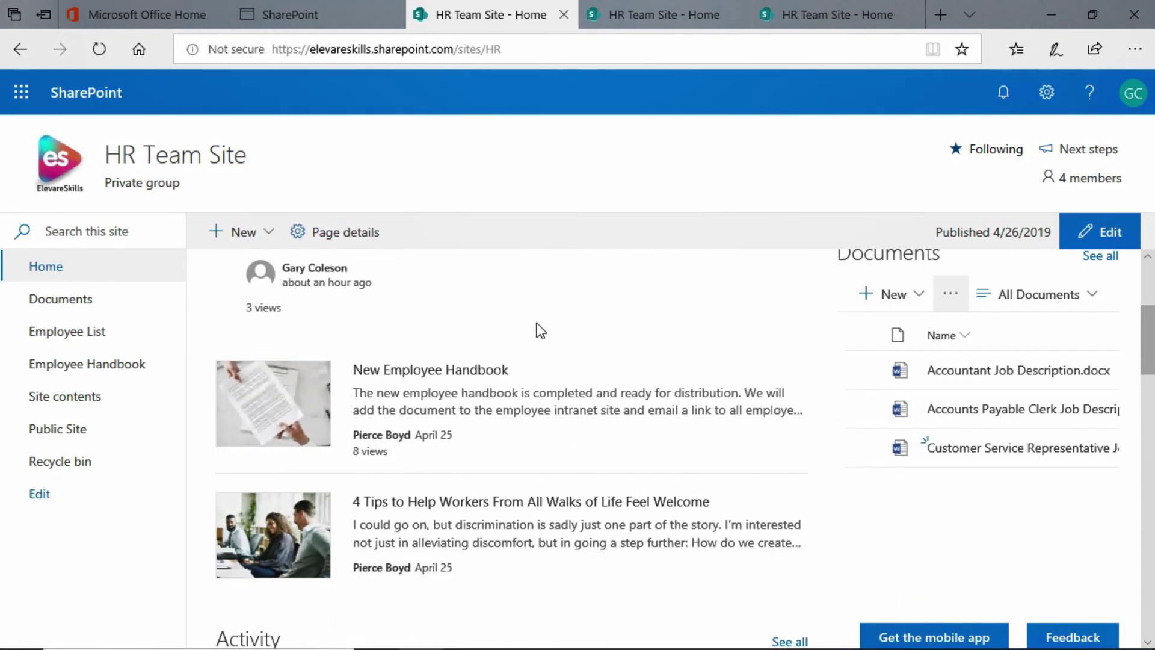
pyautogui.scroll(3, 537, 328)
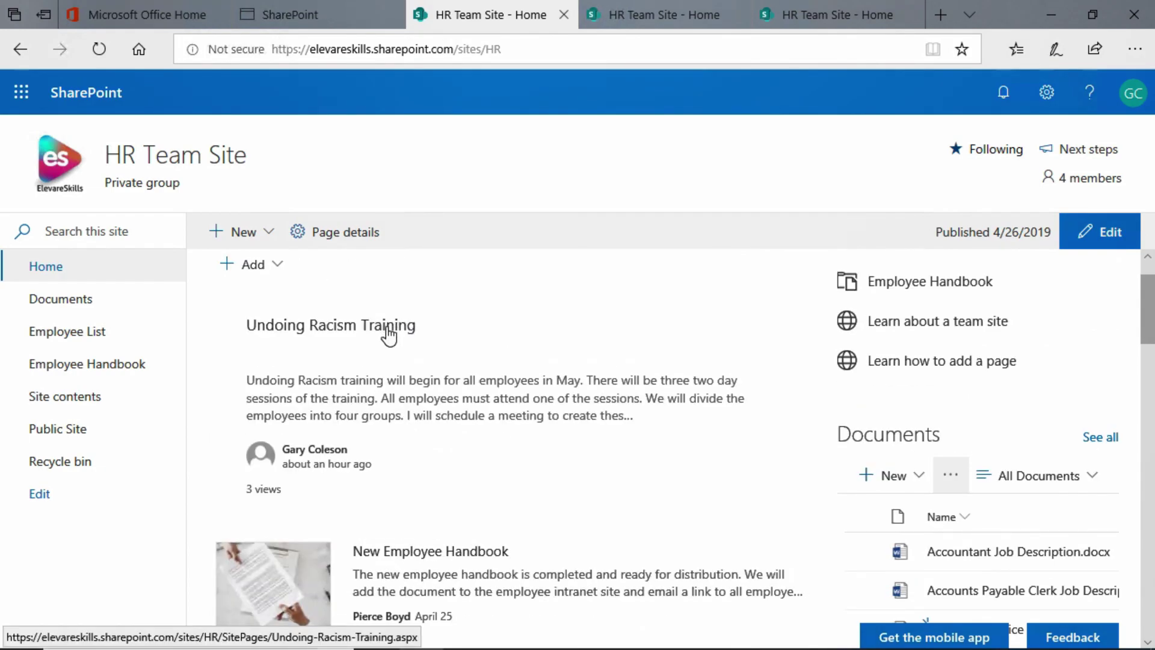
pyautogui.scroll(-3, 388, 335)
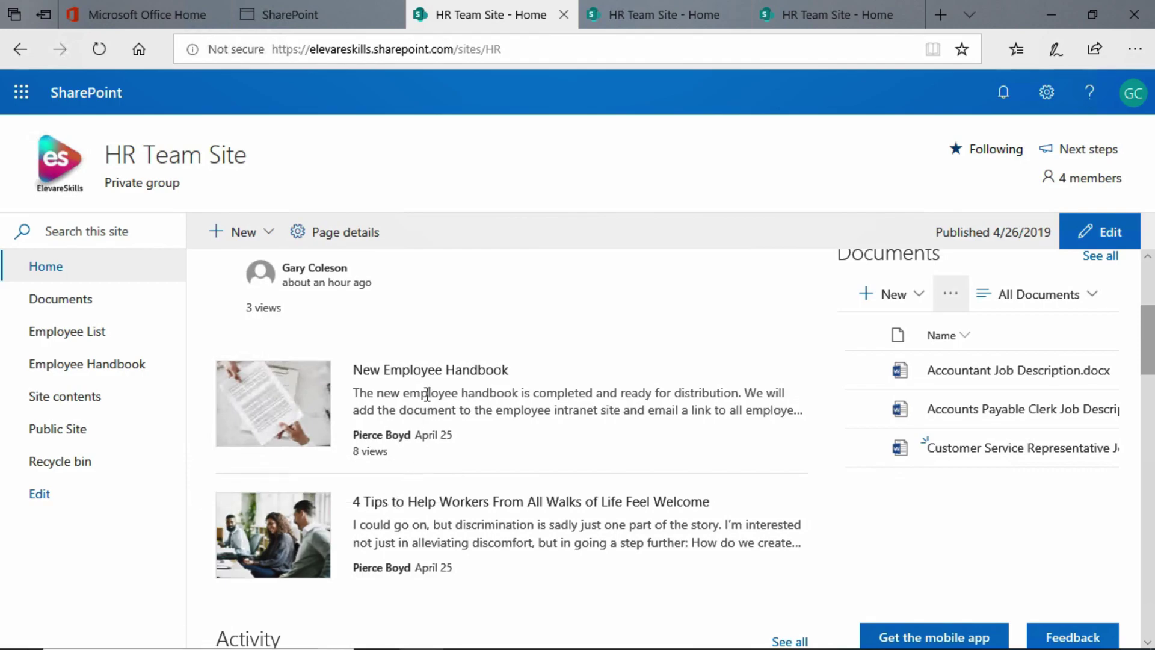
pyautogui.click(433, 371)
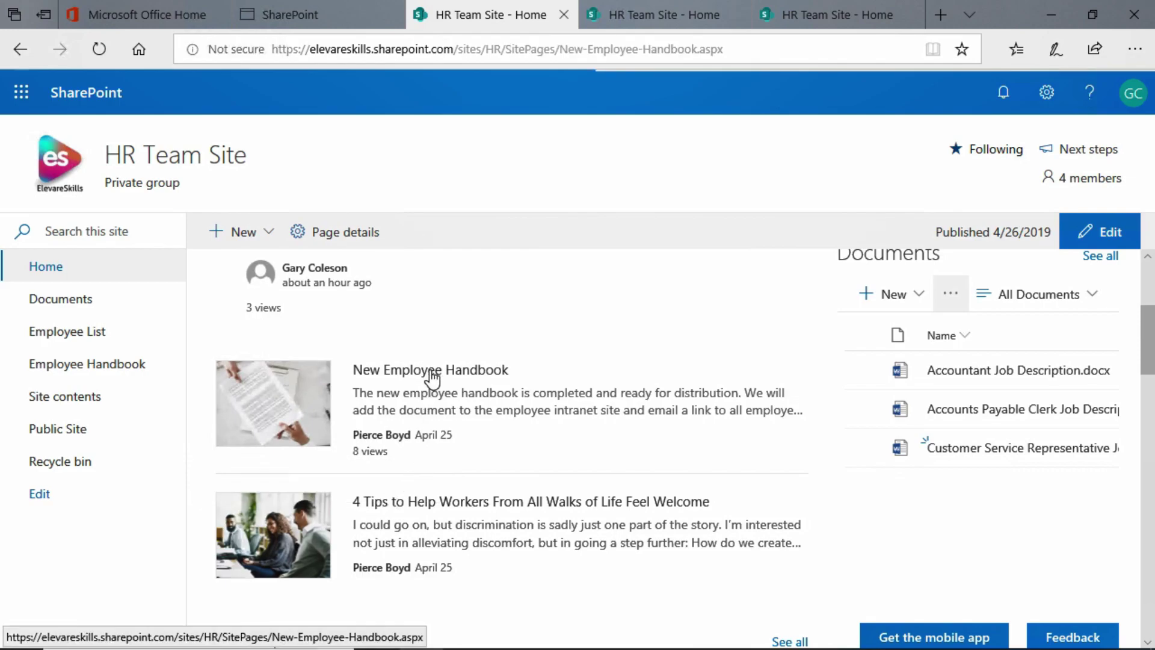
pyautogui.scroll(-3, 716, 355)
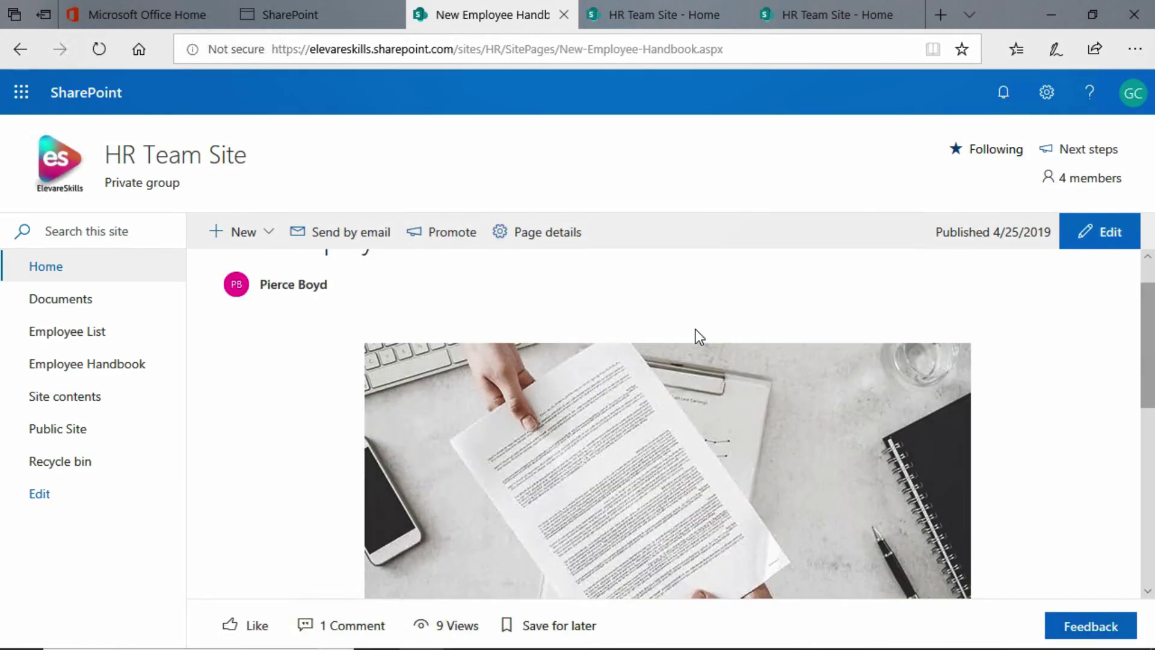
pyautogui.scroll(-1, 717, 366)
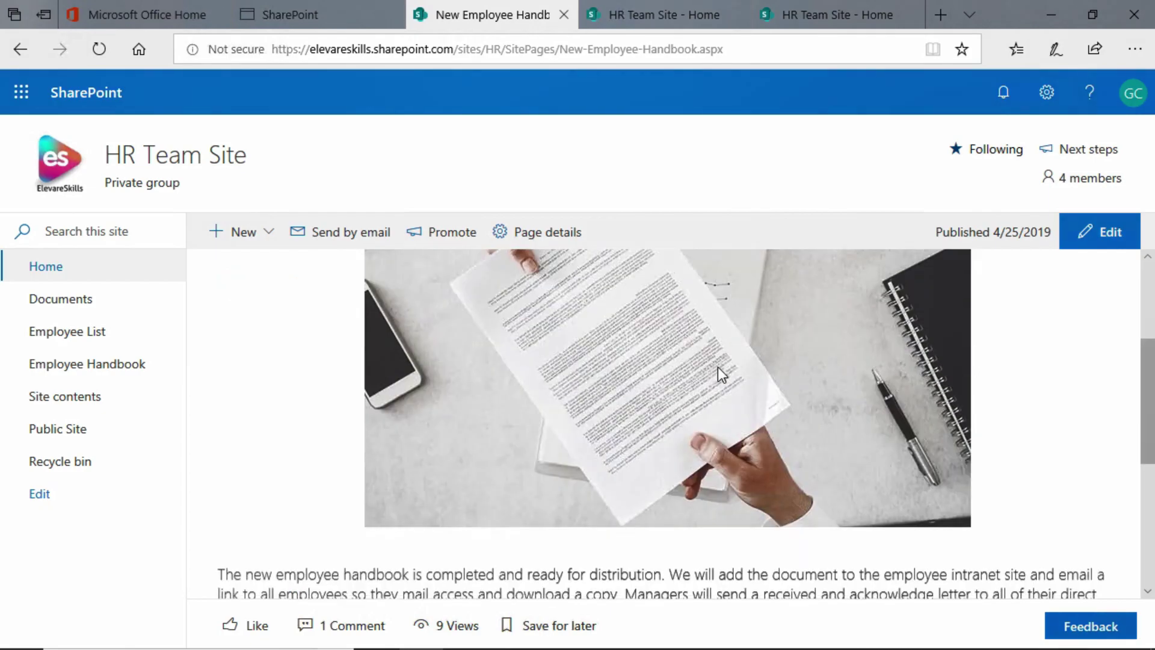
pyautogui.scroll(3, 717, 367)
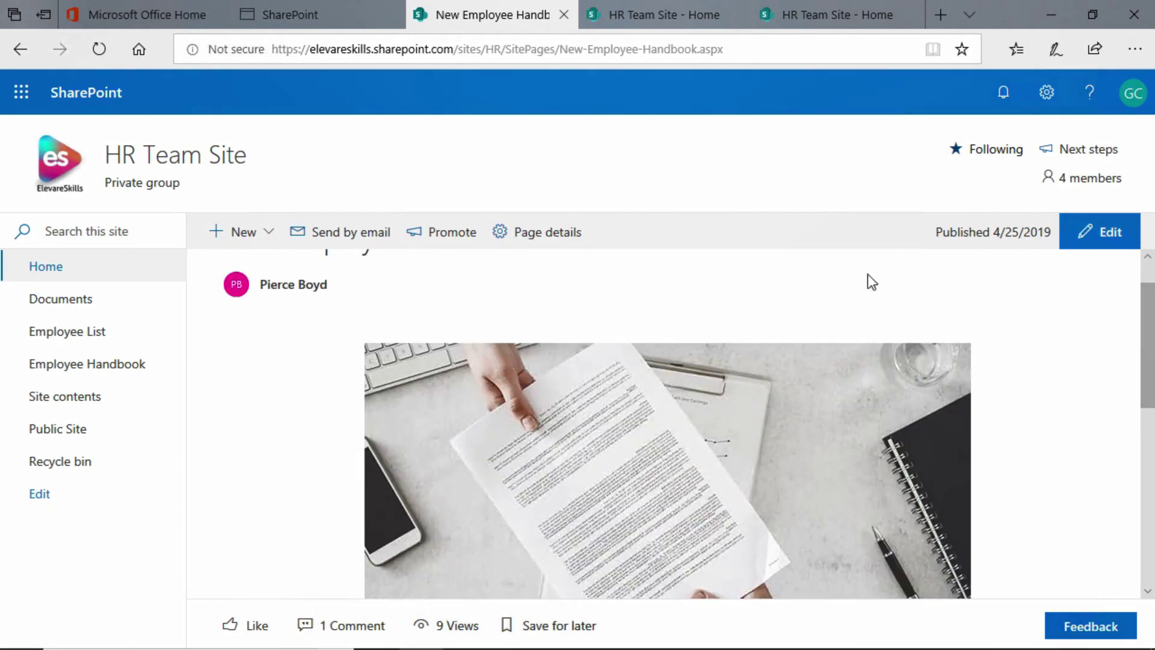
# - Zoom the browser page out to 75%
pyautogui.click(1129, 59)
pyautogui.click(1030, 159)
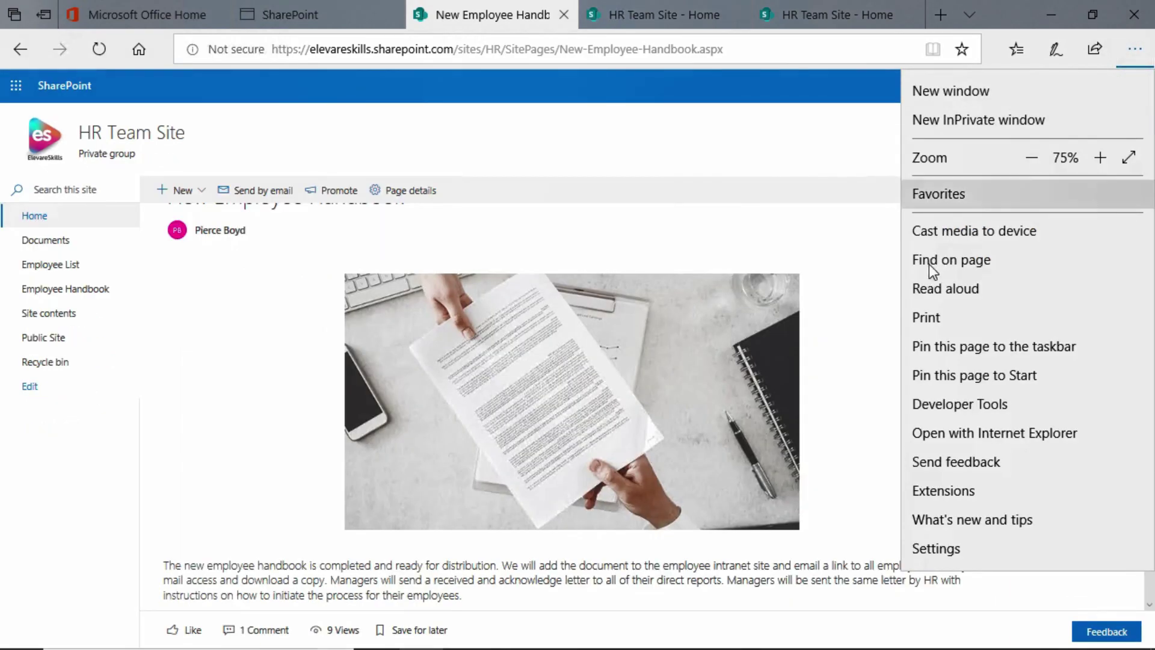
pyautogui.click(849, 335)
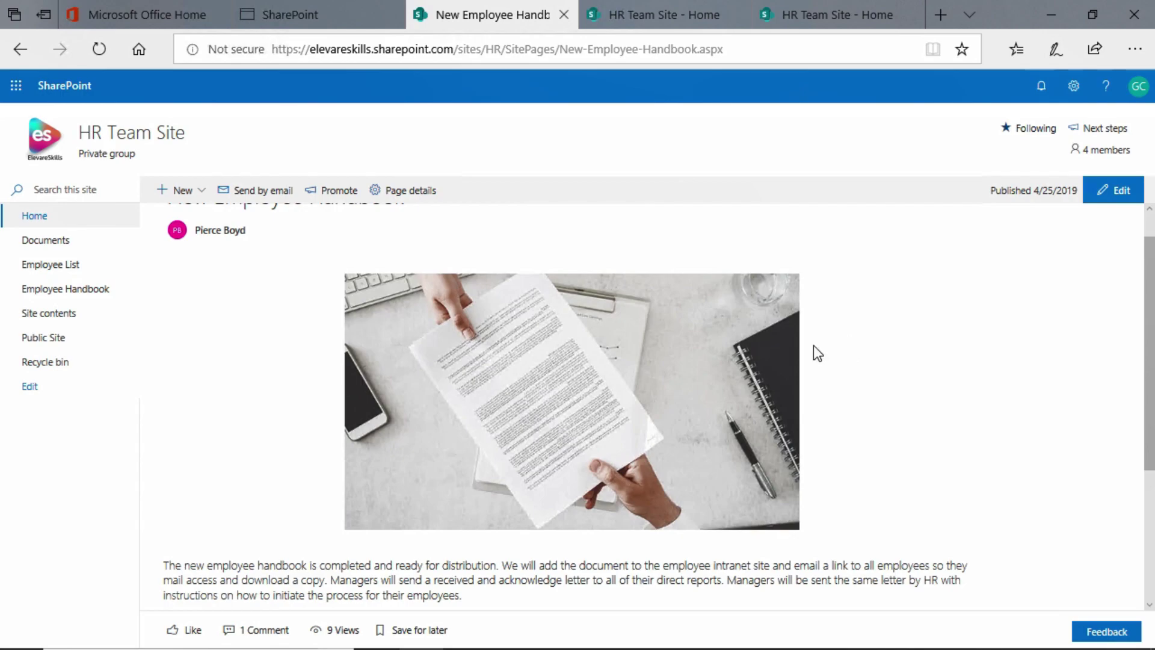
pyautogui.scroll(1, 750, 359)
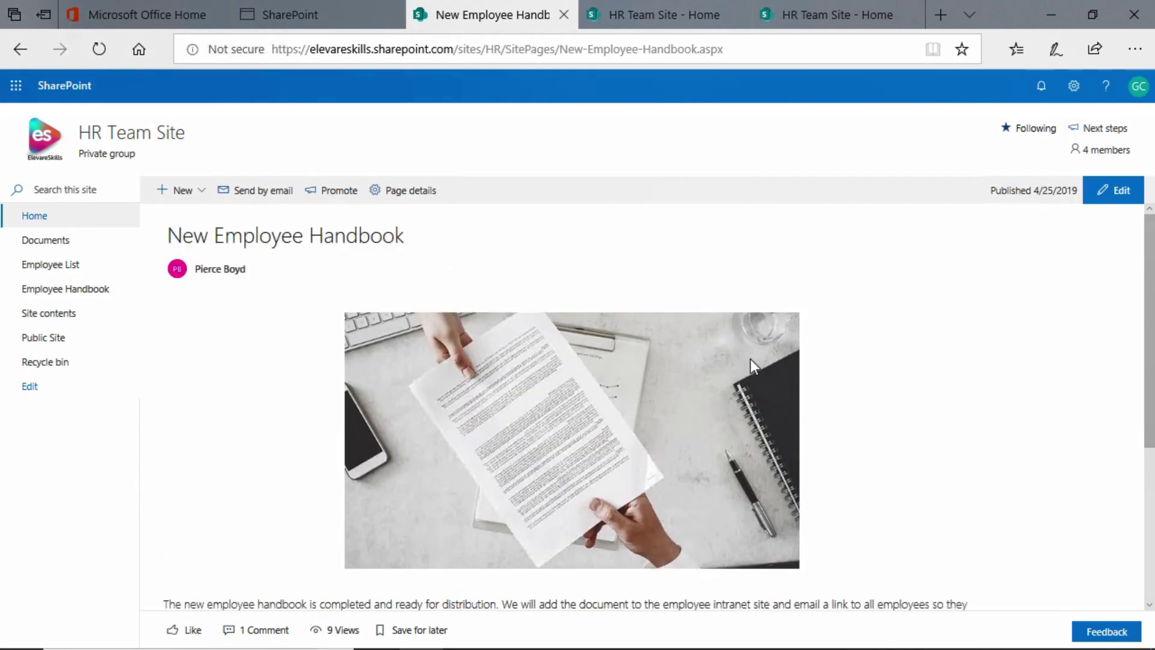
# - Go back to the HR Team Site home page and open the Undoing Racism Training news post
pyautogui.click(647, 17)
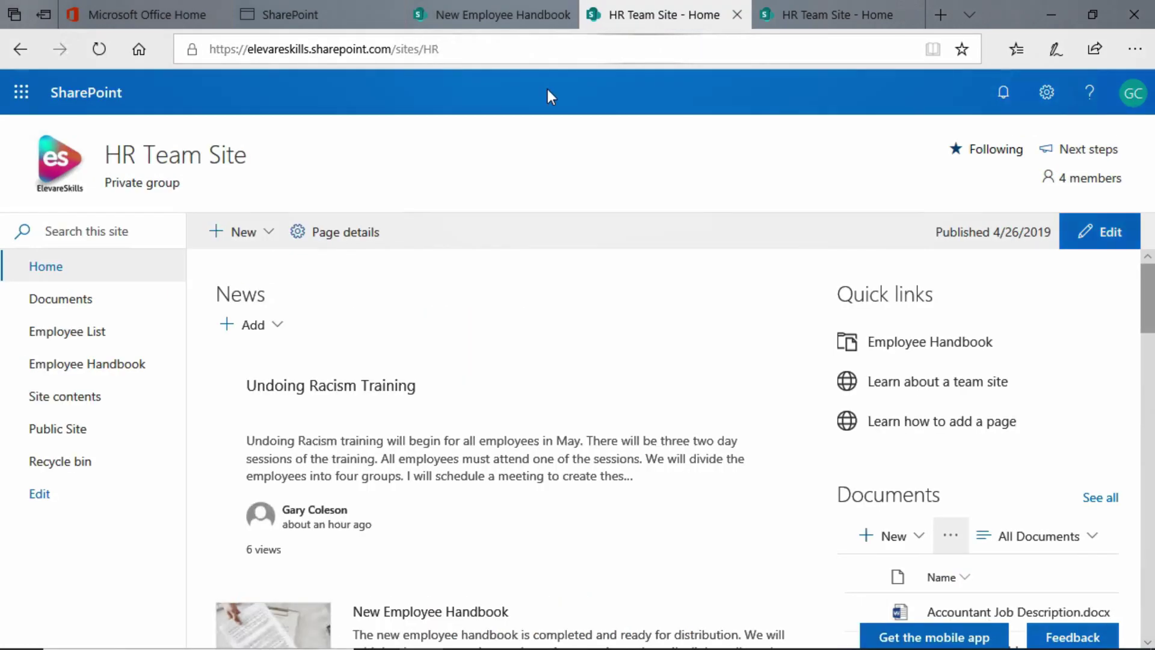
pyautogui.click(368, 390)
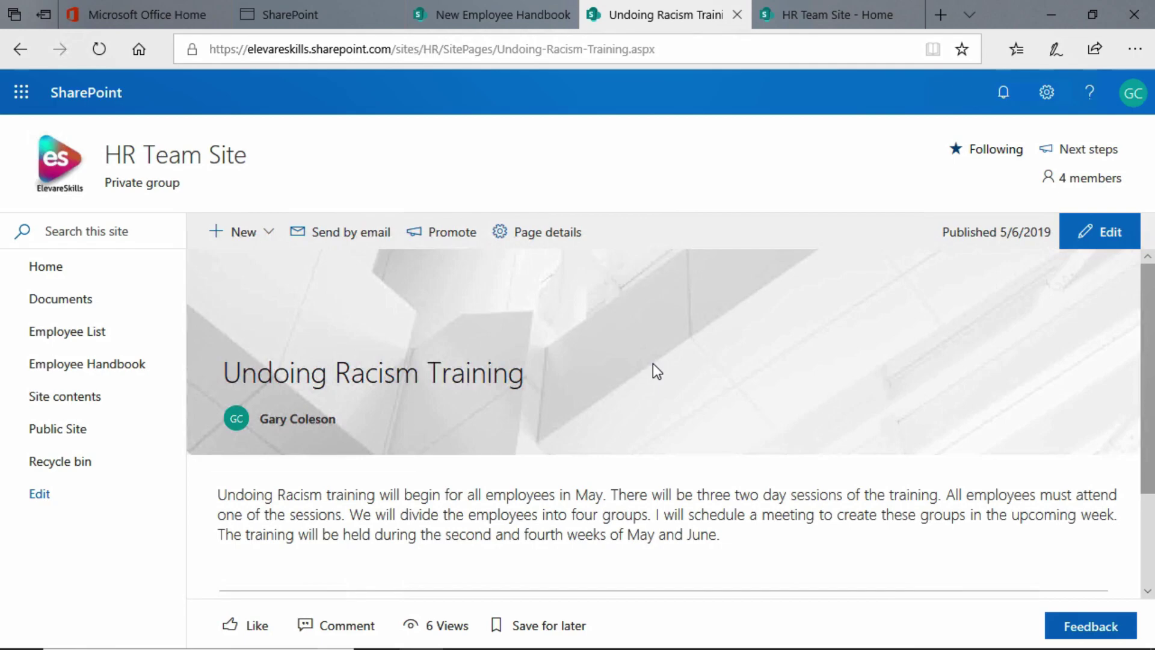
# - Put the Undoing Racism Training post into edit mode and start changing its banner image
pyautogui.click(1106, 240)
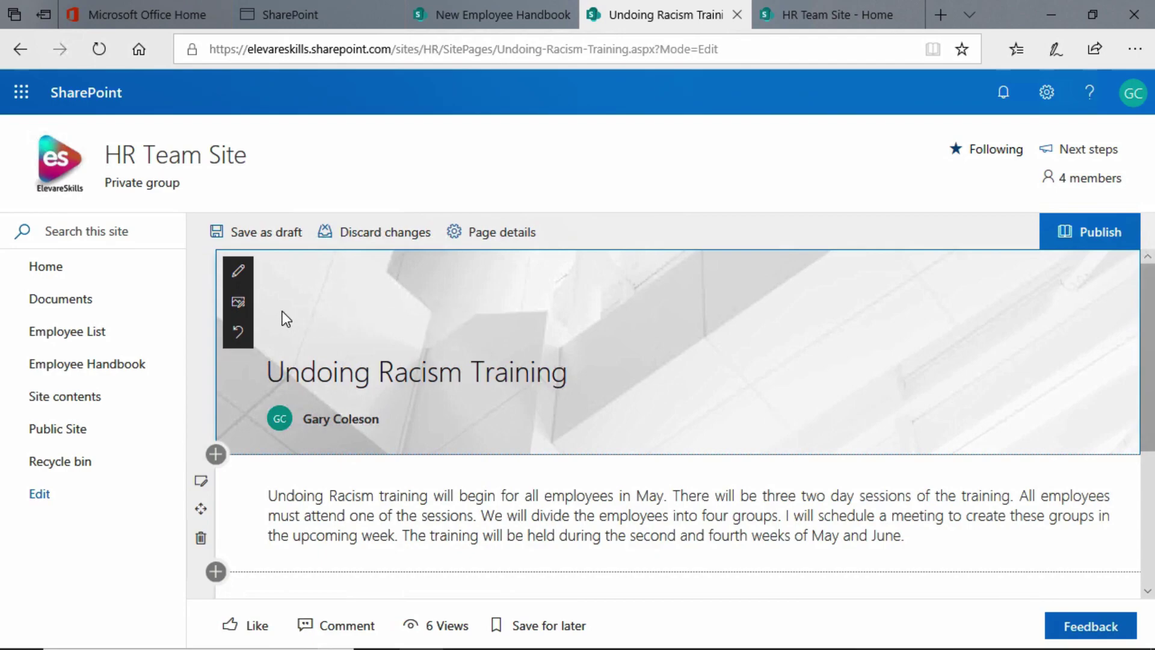
pyautogui.click(238, 303)
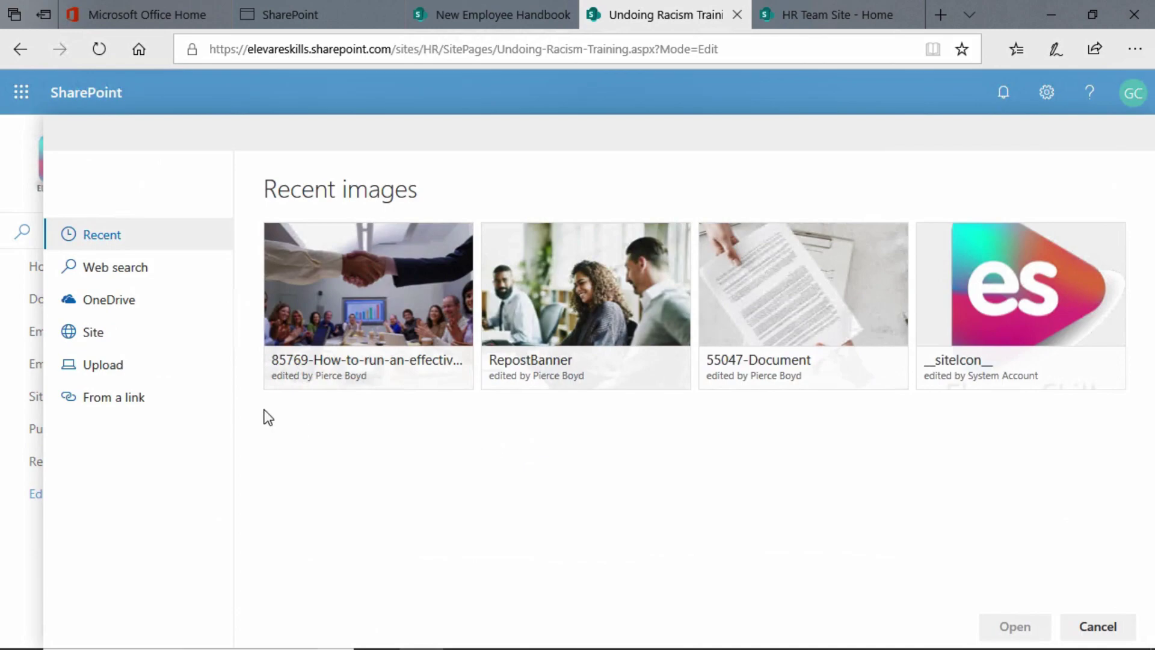
# - Look through the image picker's web search categories and the site's library images
pyautogui.click(136, 277)
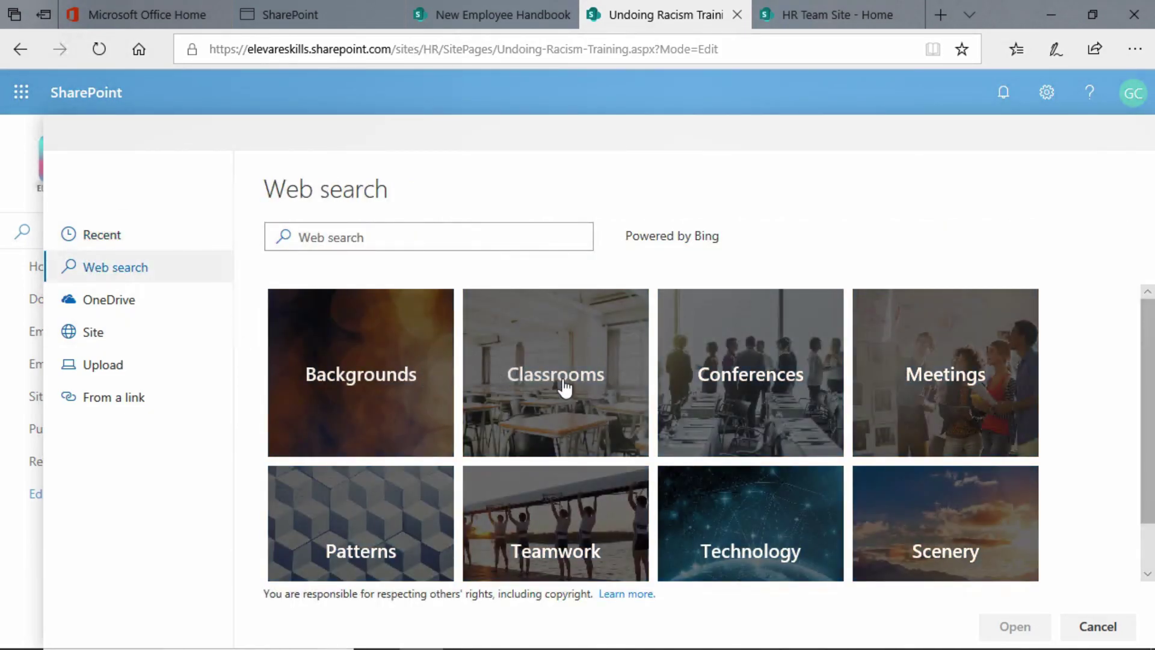
pyautogui.scroll(-1, 563, 390)
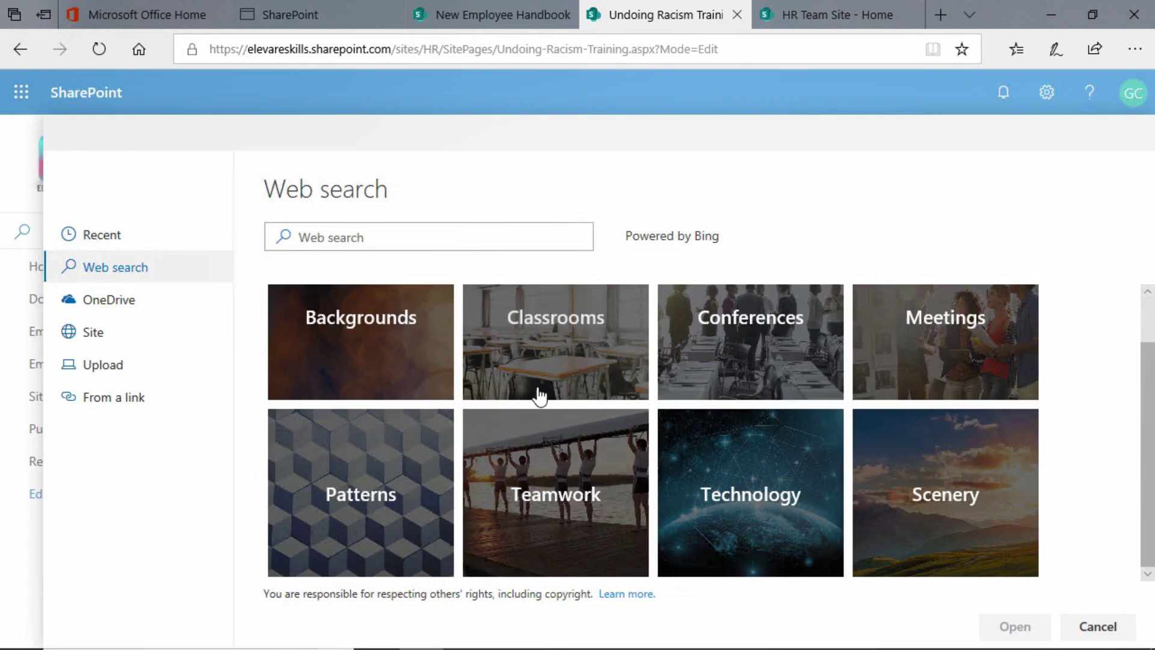
pyautogui.click(98, 340)
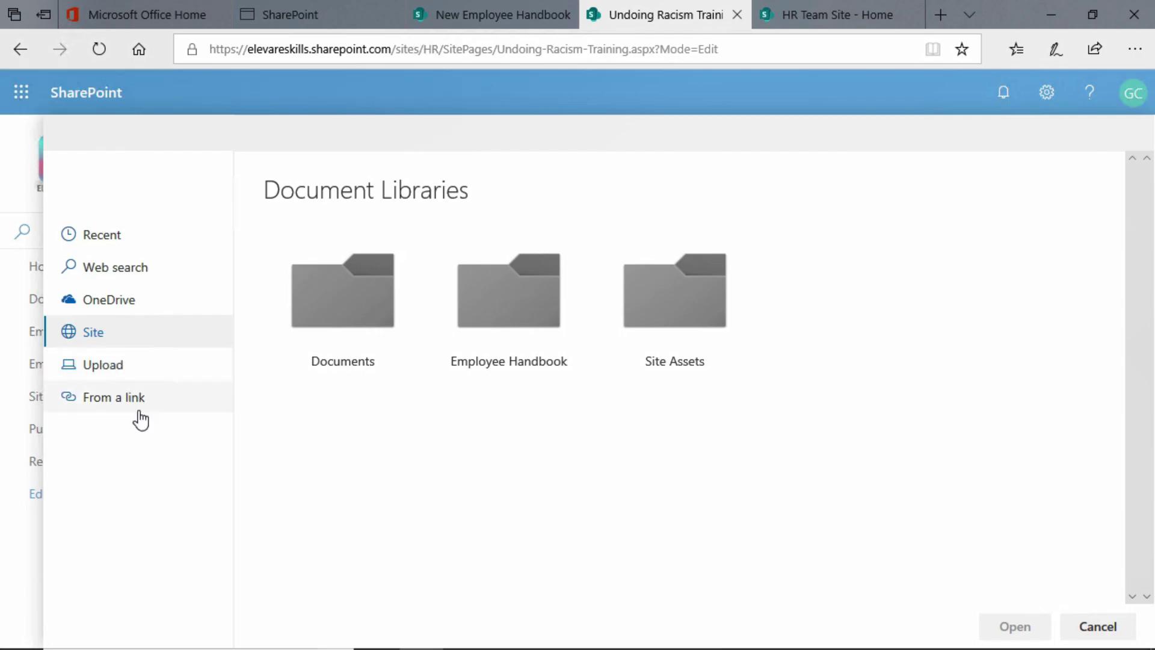
pyautogui.click(121, 271)
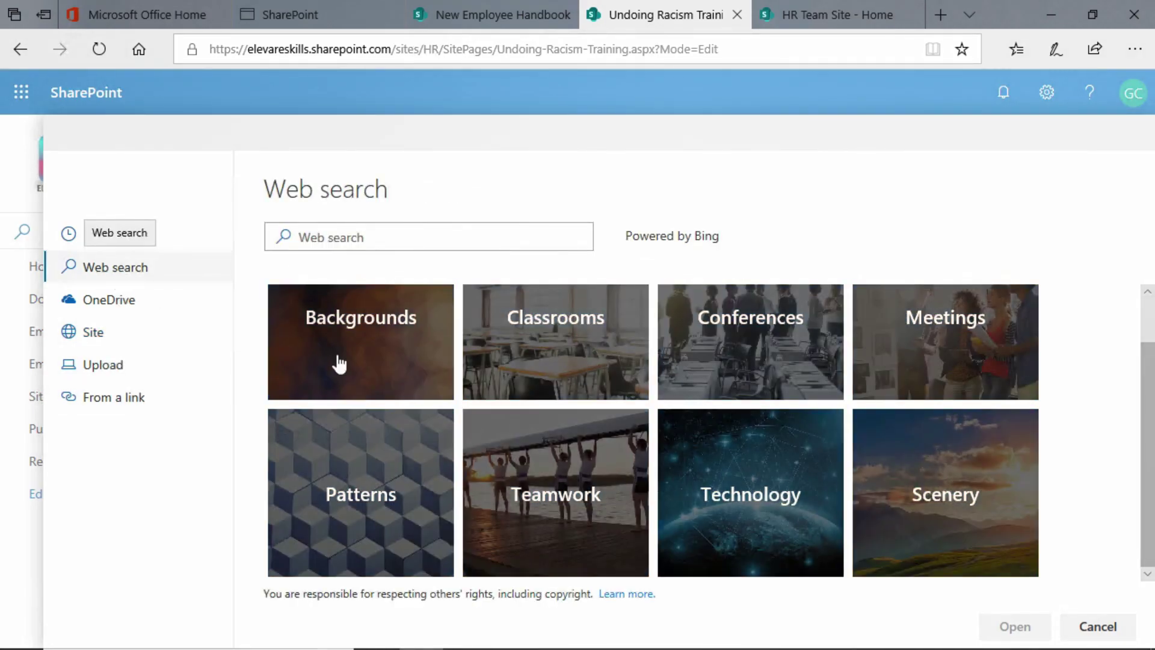
# - Search the web for Backgrounds images and select the blue globe picture
pyautogui.click(392, 399)
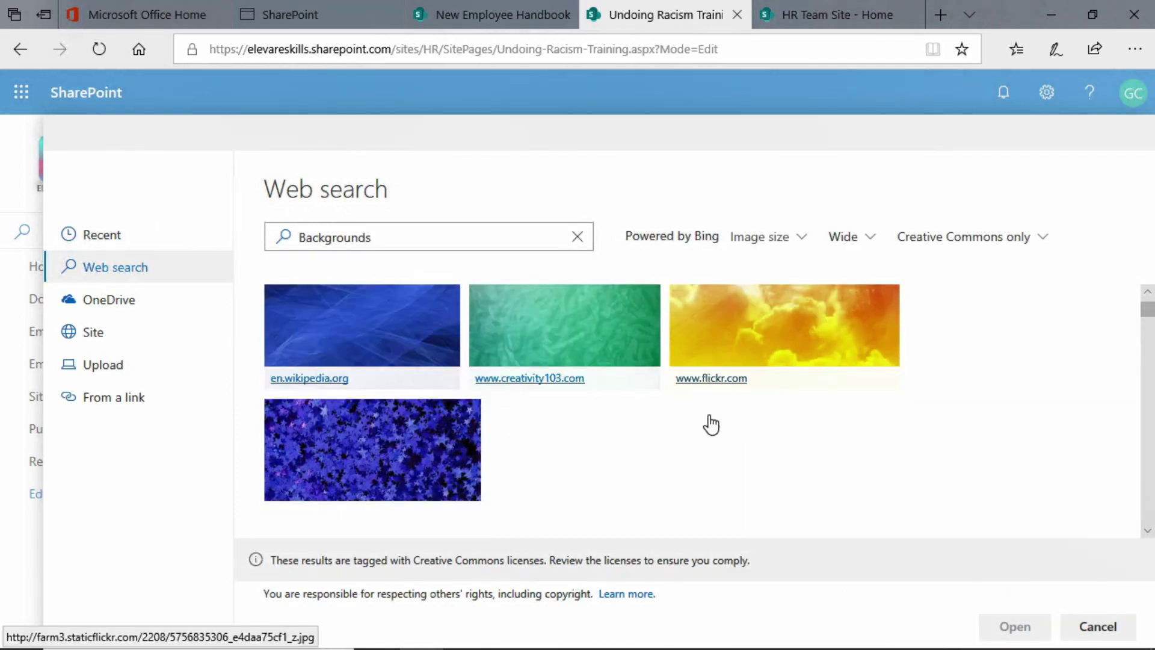
pyautogui.scroll(-5, 711, 425)
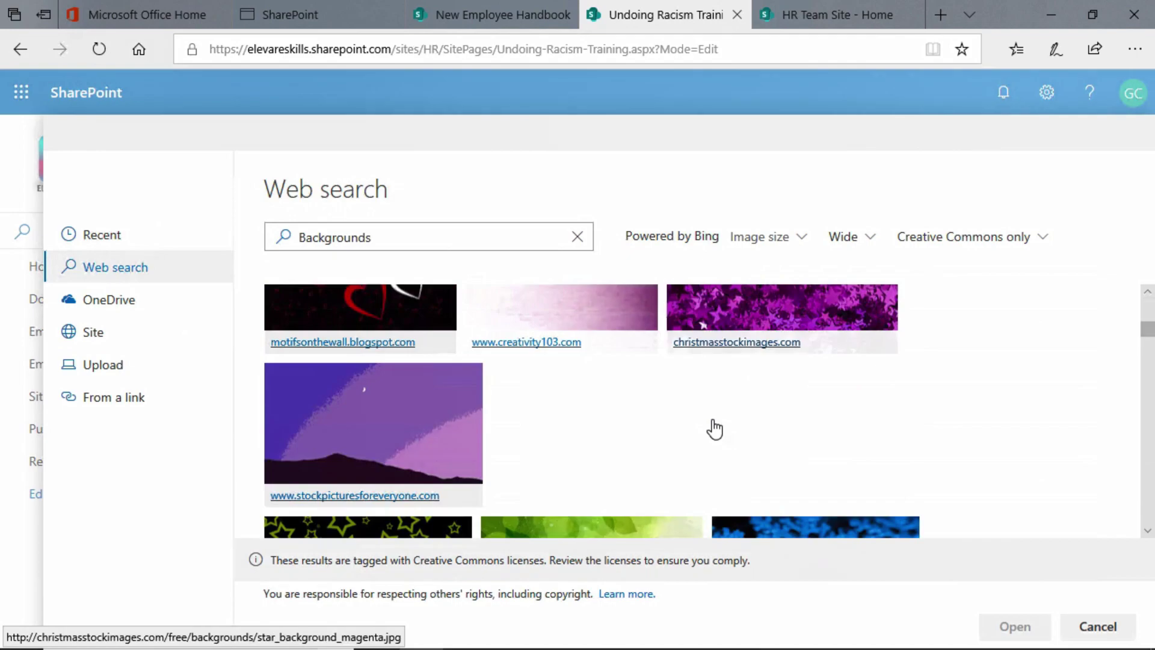
pyautogui.scroll(-10, 715, 428)
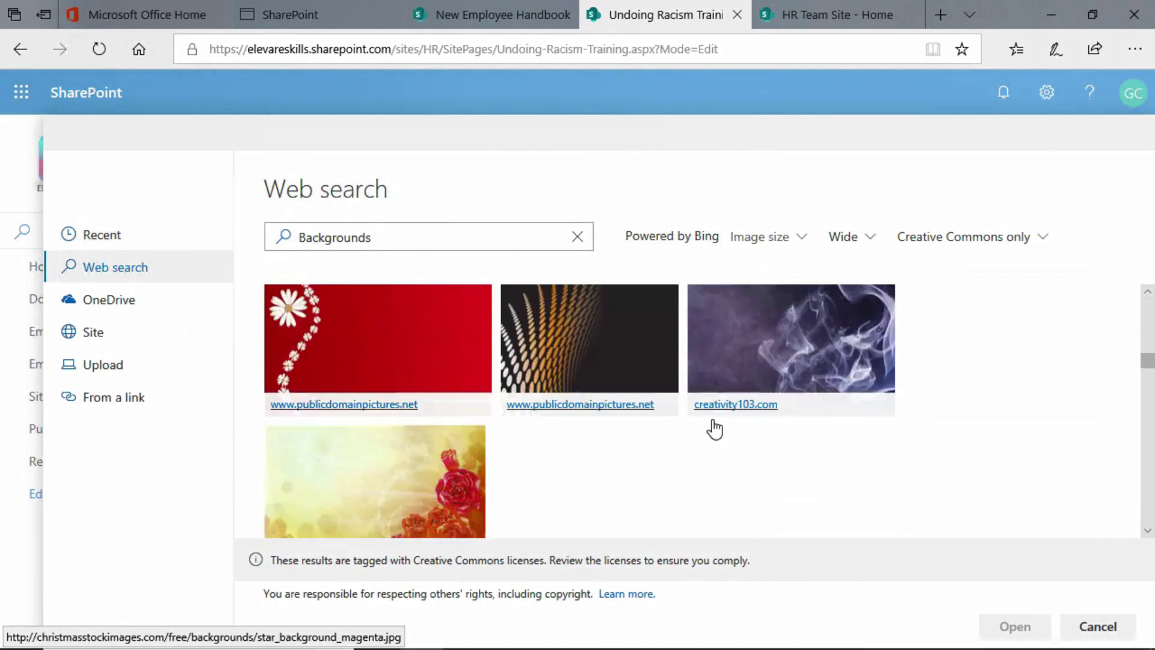
pyautogui.scroll(-10, 715, 428)
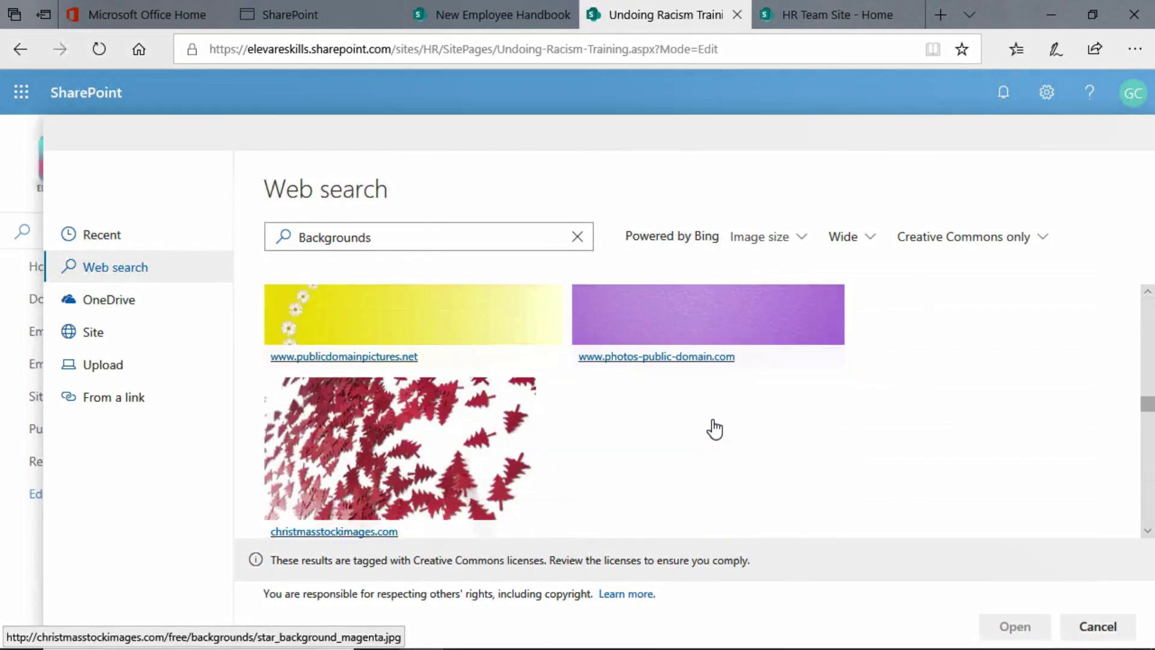
pyautogui.scroll(-10, 714, 429)
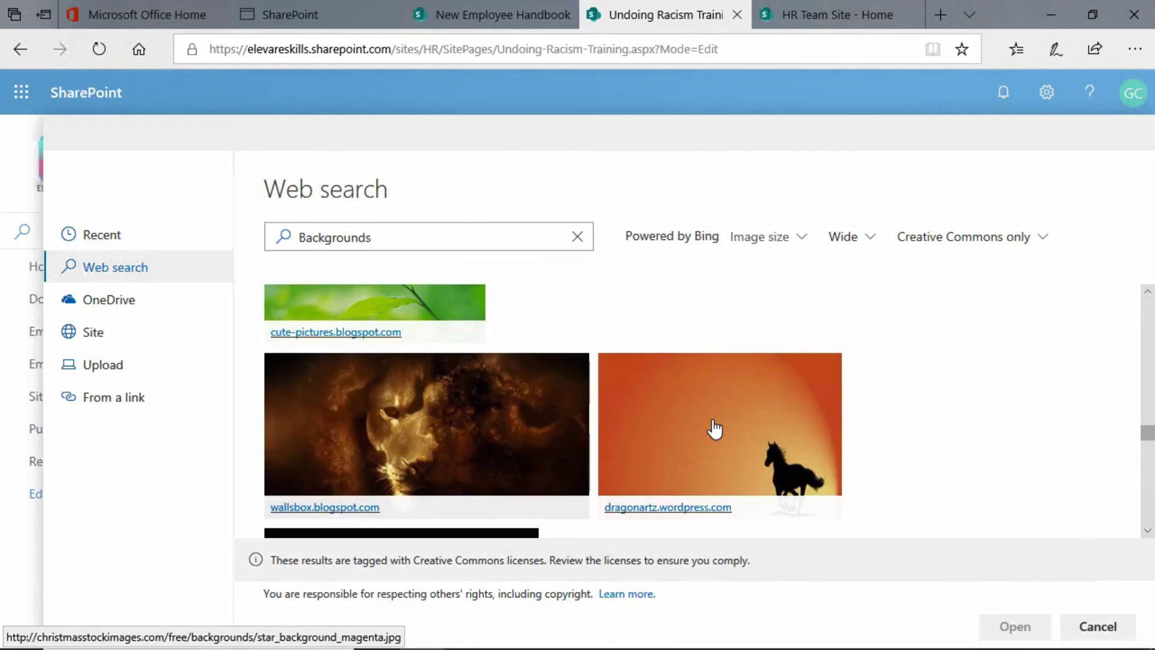
pyautogui.scroll(-8, 715, 428)
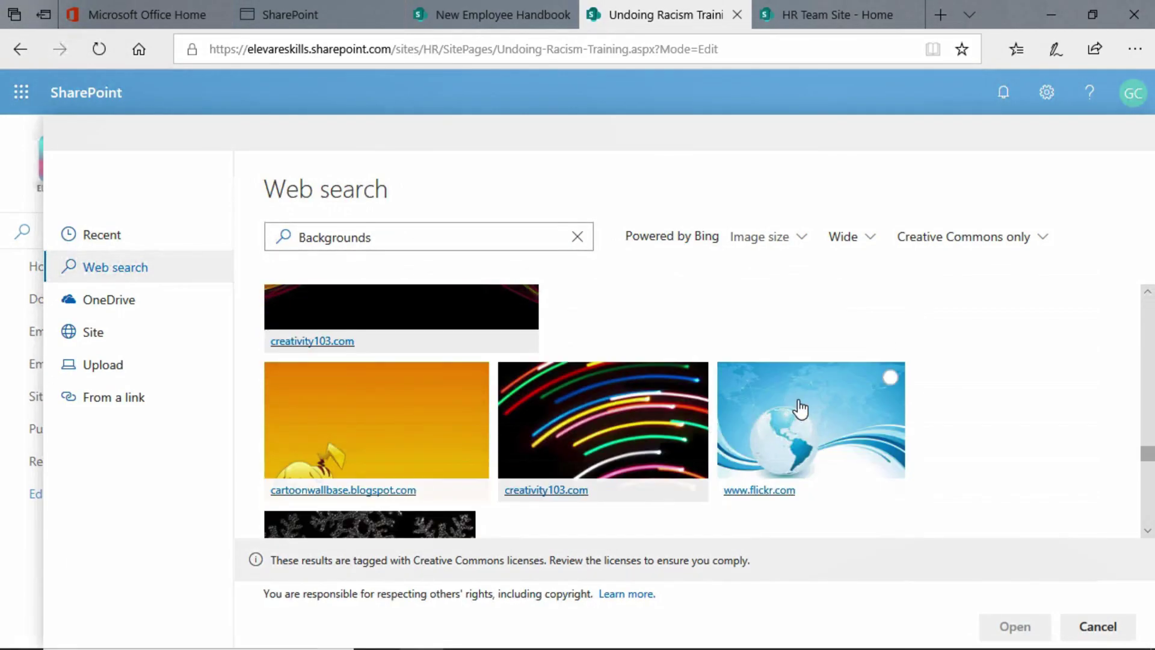
pyautogui.click(800, 410)
pyautogui.scroll(-5, 800, 407)
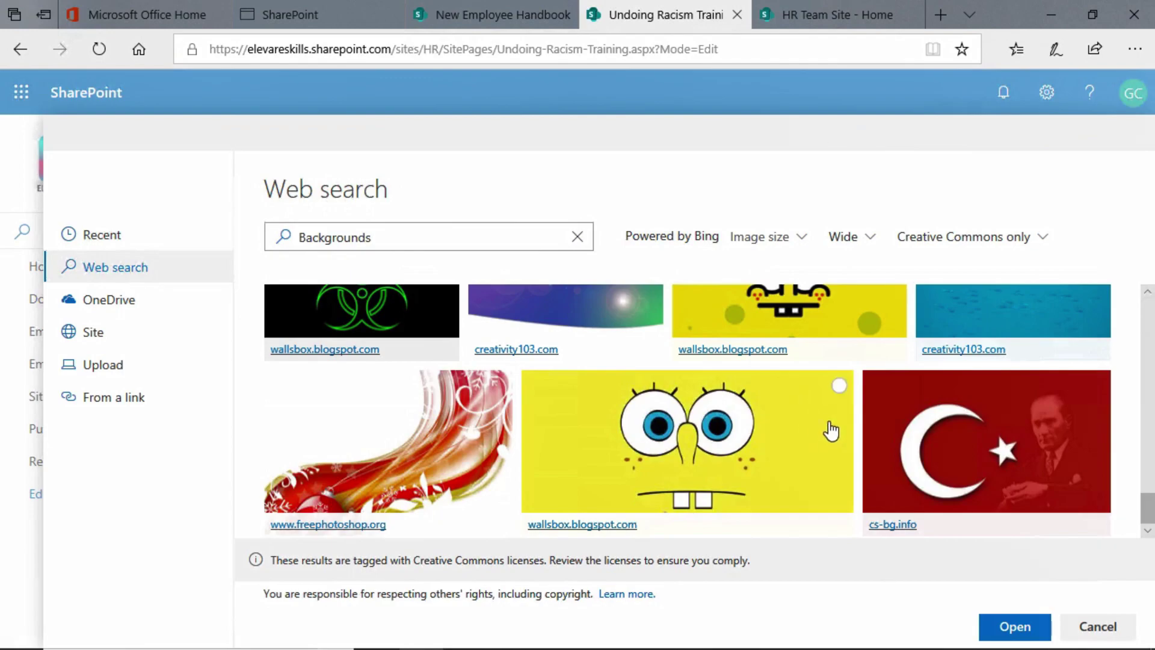
pyautogui.scroll(6, 831, 431)
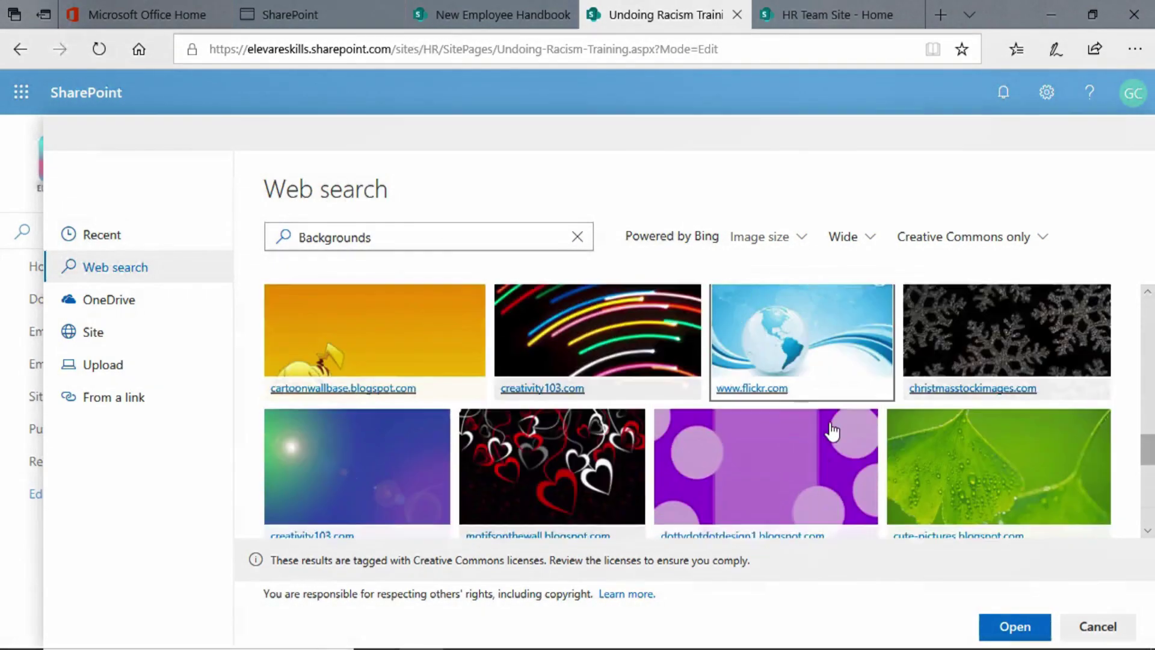
pyautogui.scroll(2, 833, 430)
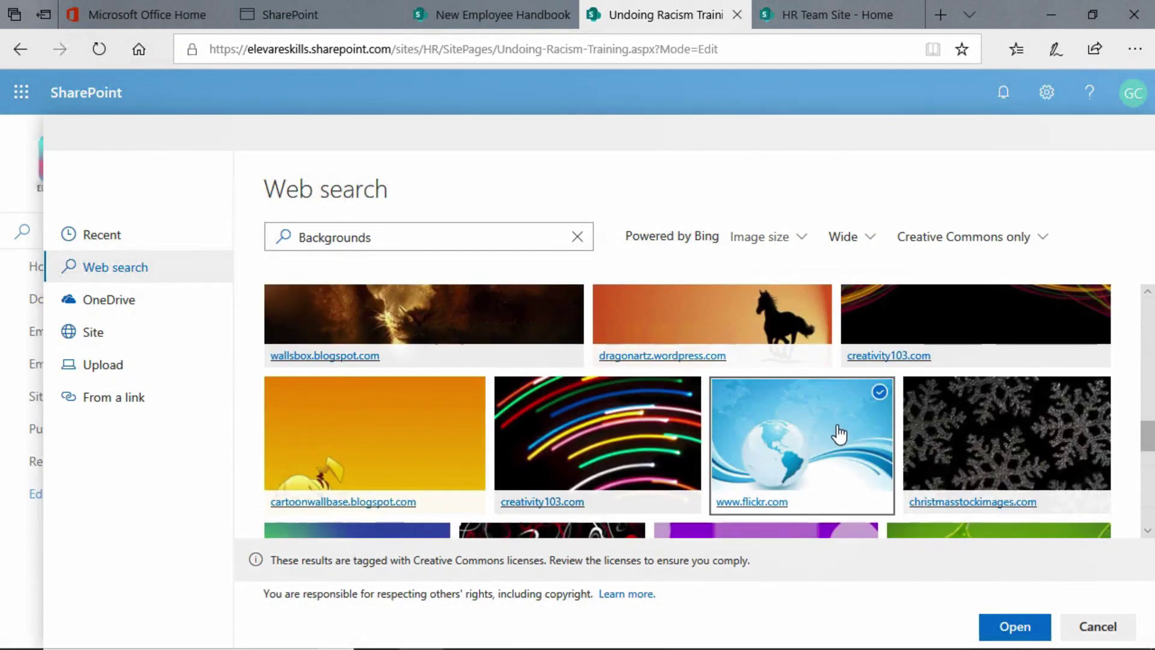
# - Insert the blue globe picture as the banner, shift its focal point, and publish the post
pyautogui.click(1021, 627)
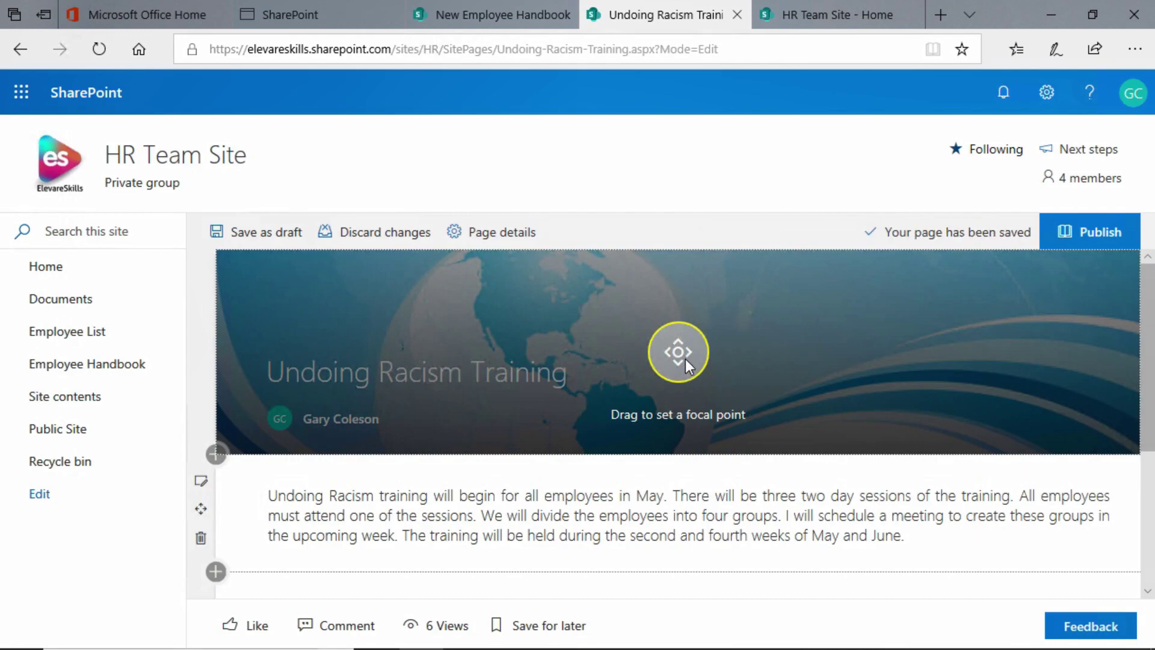
pyautogui.moveTo(685, 359)
pyautogui.mouseDown()
pyautogui.moveTo(698, 346)
pyautogui.moveTo(677, 382)
pyautogui.moveTo(785, 385)
pyautogui.moveTo(677, 365)
pyautogui.moveTo(671, 413)
pyautogui.moveTo(677, 294)
pyautogui.moveTo(698, 376)
pyautogui.moveTo(702, 359)
pyautogui.mouseUp()
pyautogui.click(862, 369)
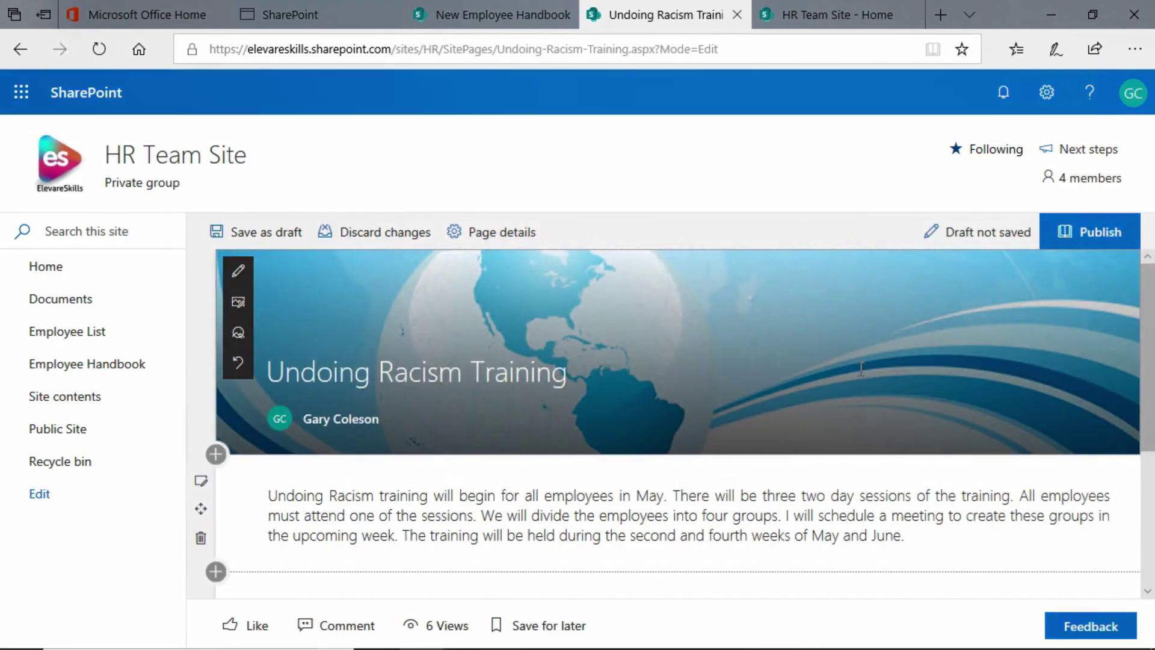
pyautogui.click(1114, 233)
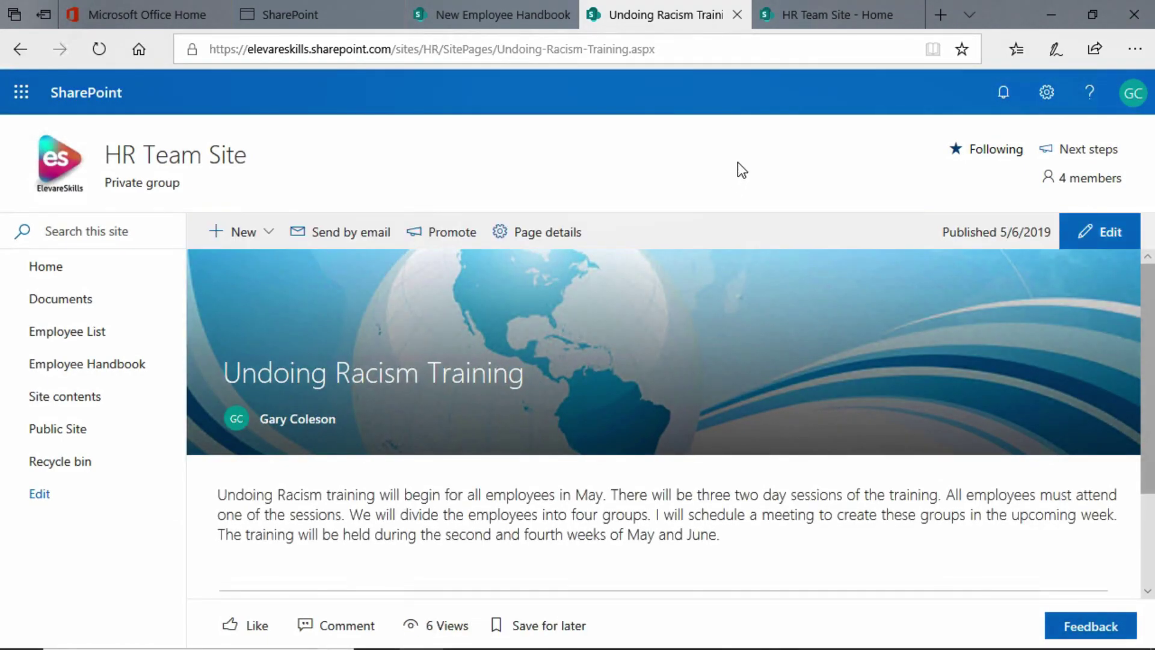
# - Return to the HR Team Site home page, where the news item shows the globe thumbnail
pyautogui.click(39, 269)
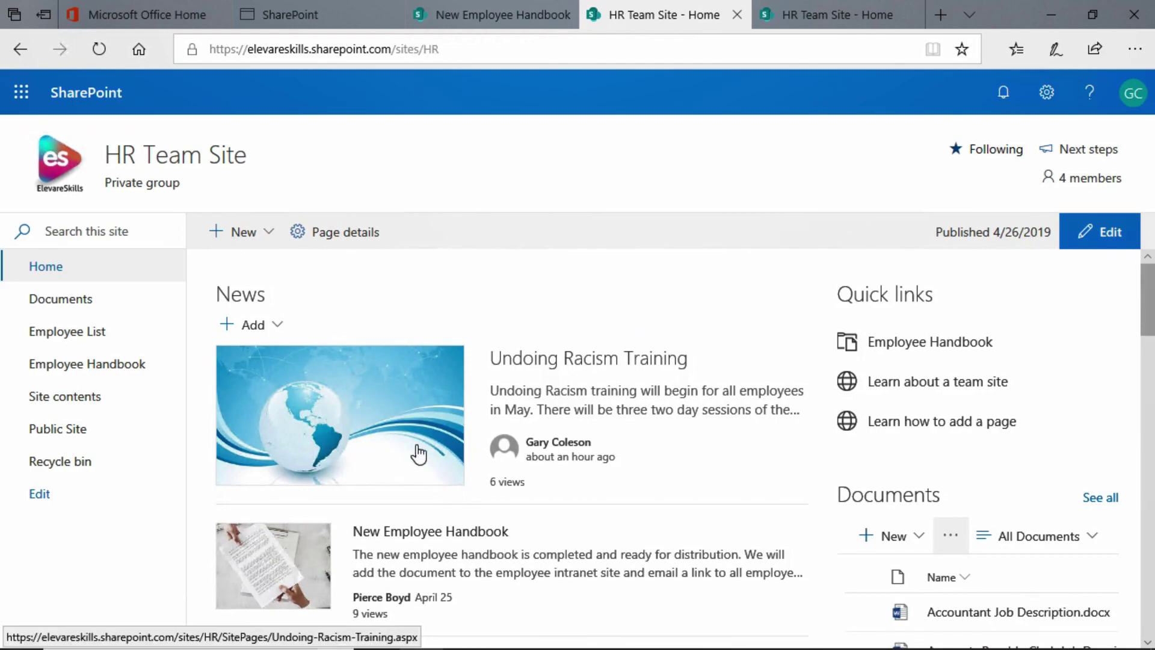
# - Reopen the Undoing Racism Training post for editing and reset its banner to the default grey image
pyautogui.click(555, 361)
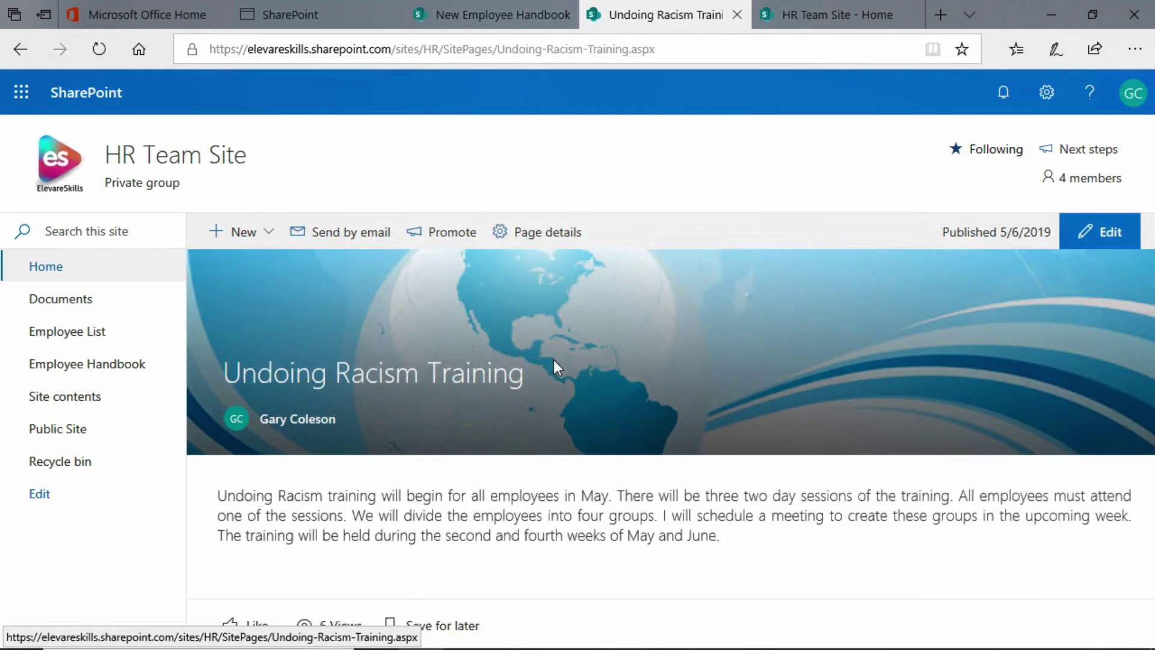
pyautogui.click(1098, 241)
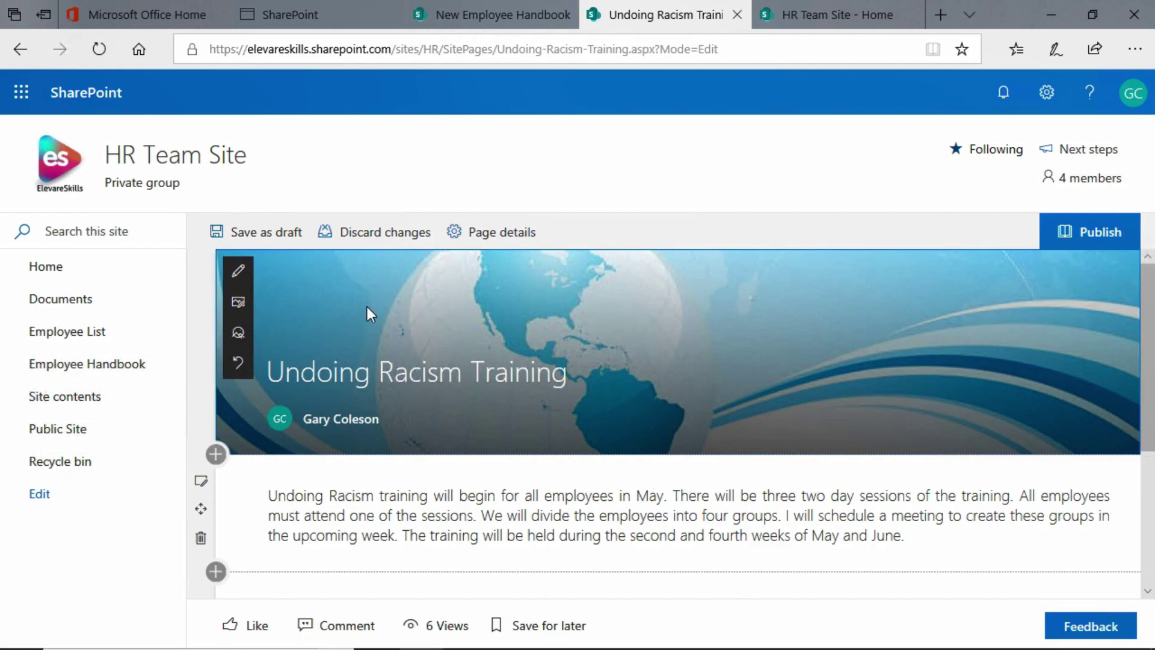
pyautogui.click(238, 363)
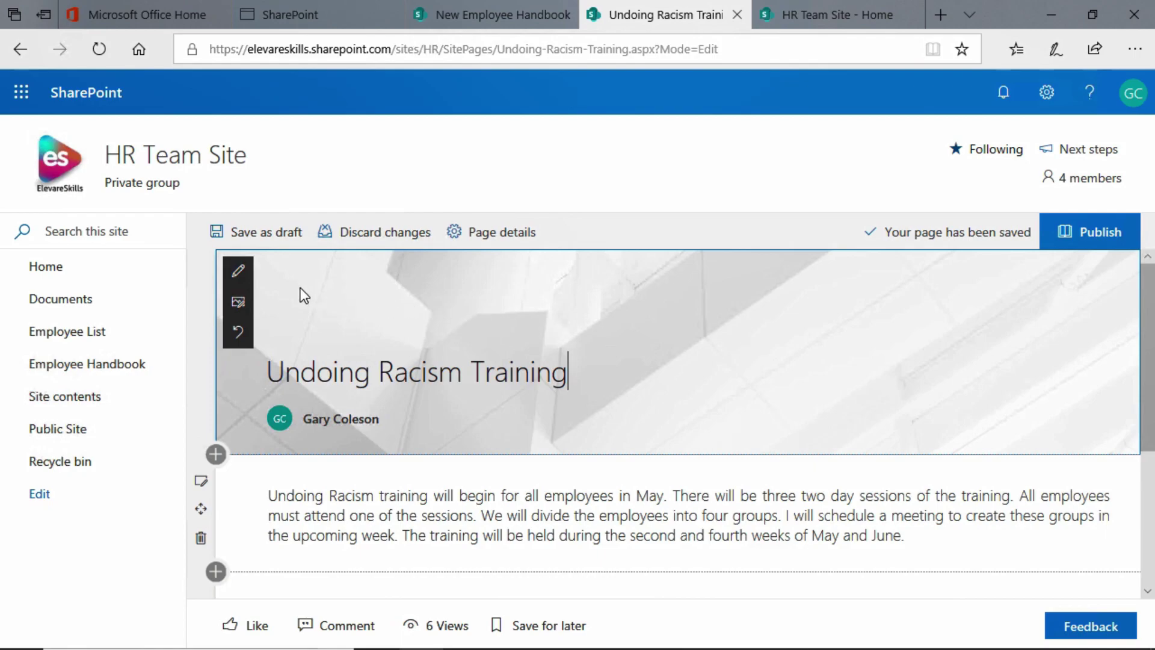
# - Change the Undoing Racism Training title area layout to Plain in the title area settings
pyautogui.click(239, 274)
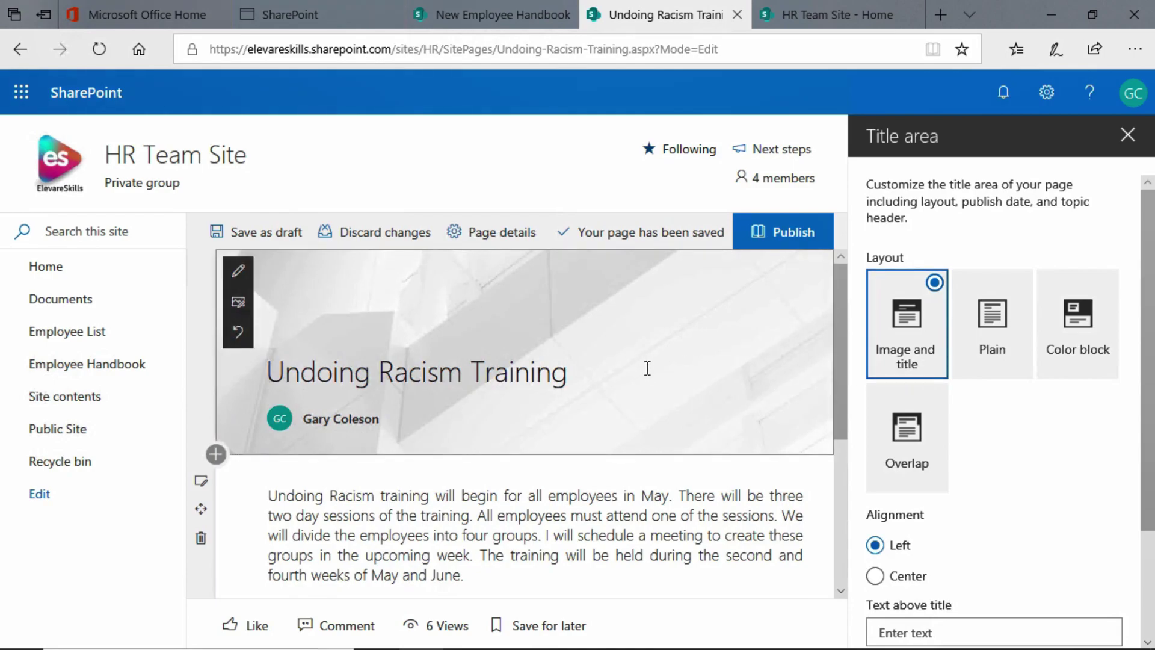
pyautogui.click(1018, 290)
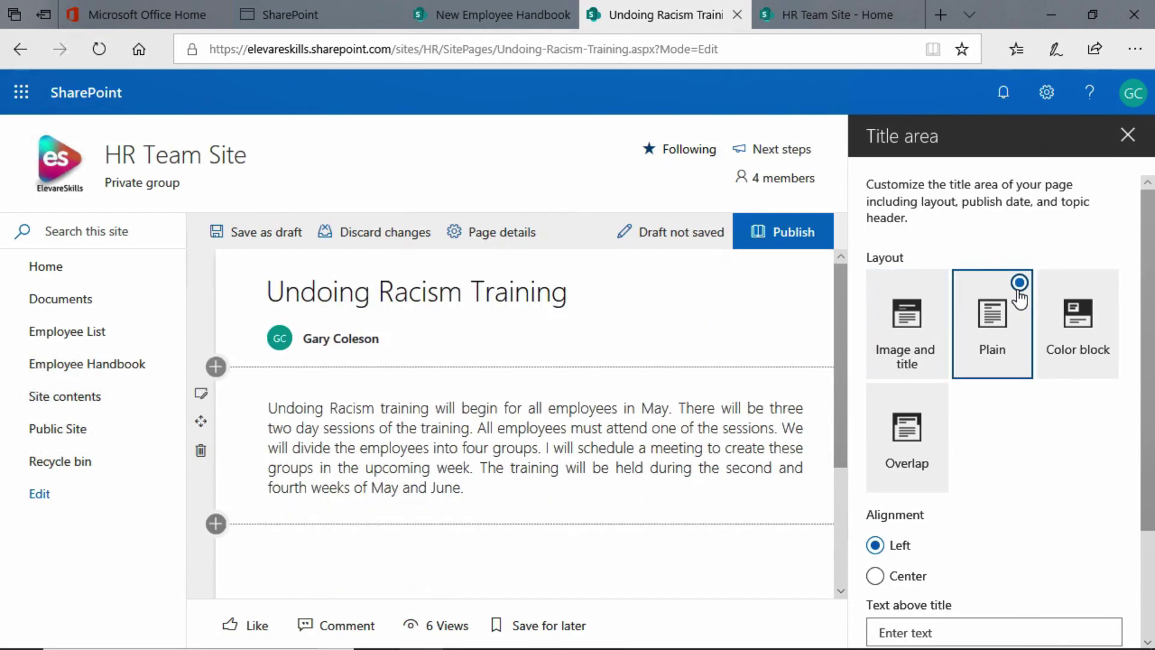
pyautogui.click(1128, 136)
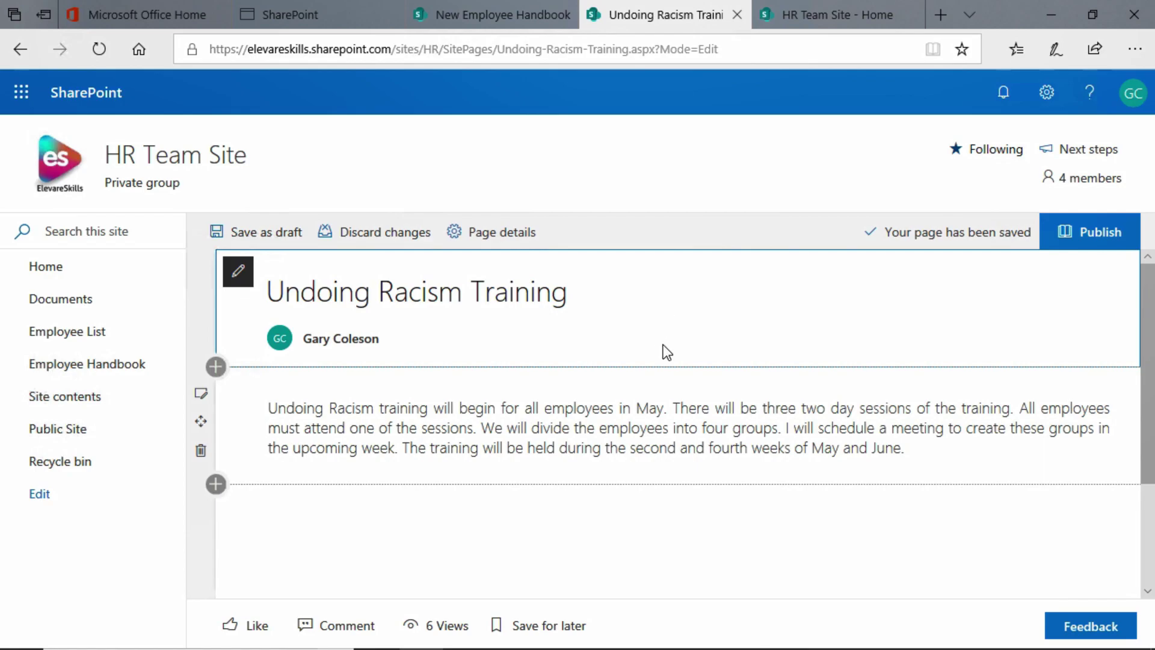
# - Add an Image web part below the title and browse the picker's Web search and Site sources
pyautogui.moveTo(660, 377)
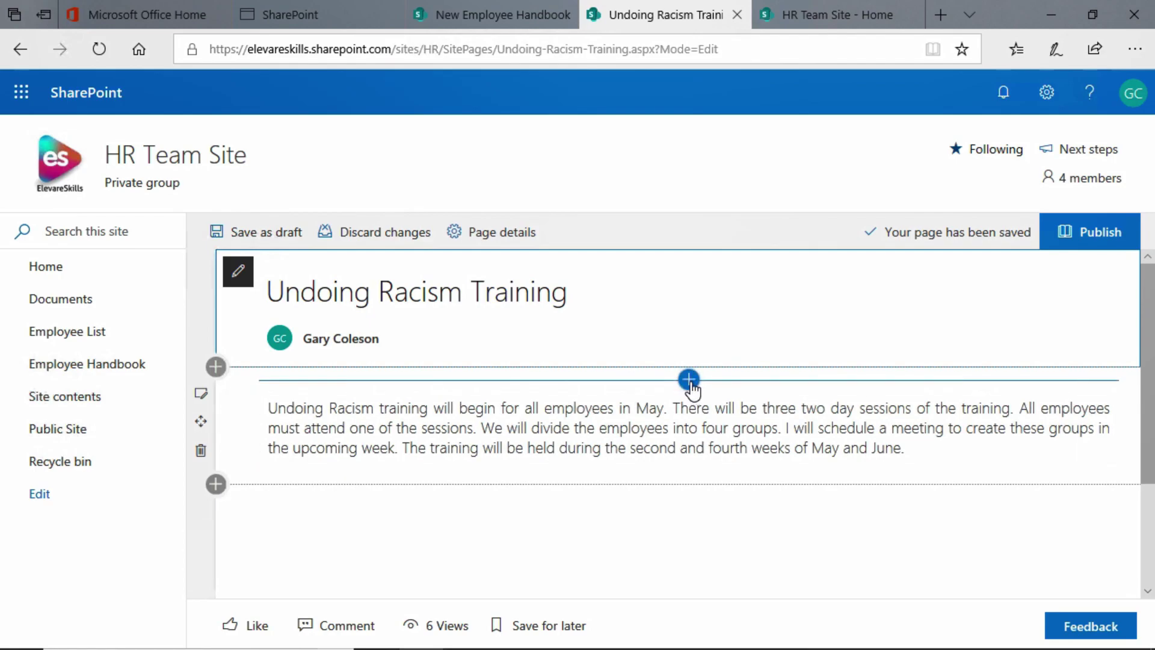
pyautogui.click(690, 382)
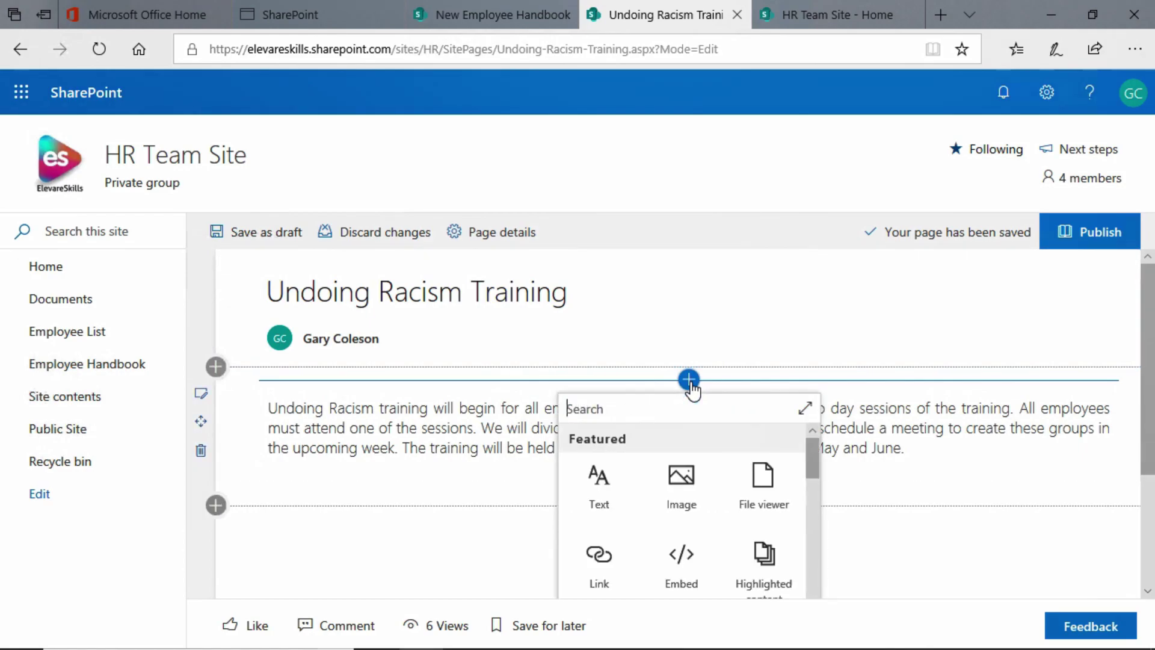
pyautogui.click(694, 491)
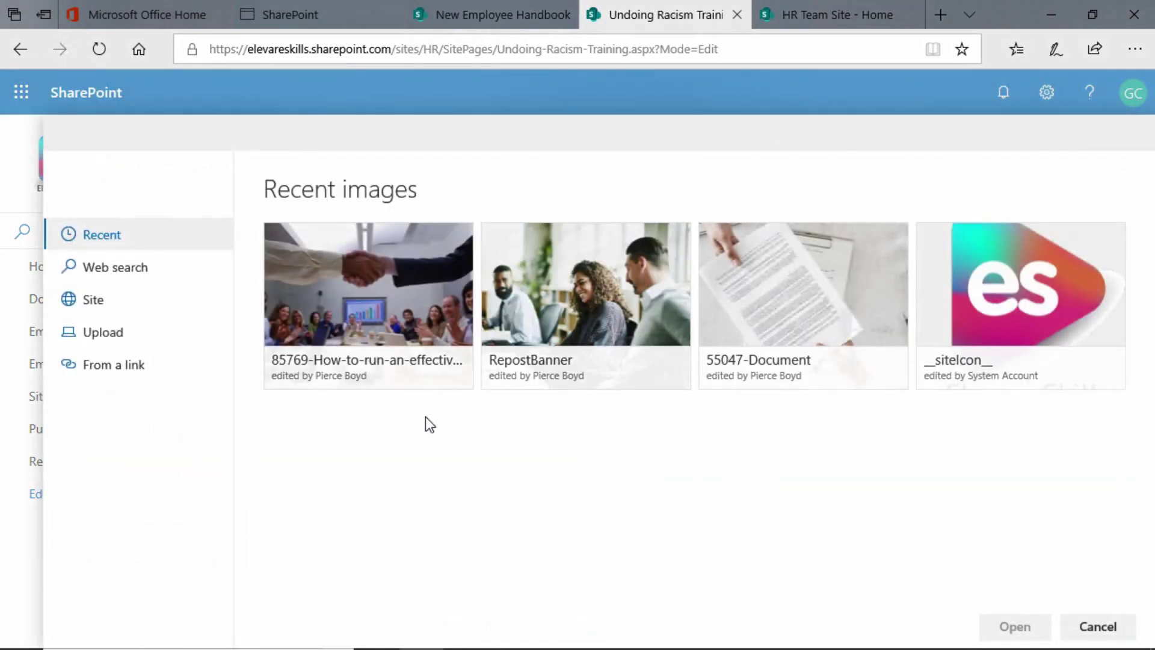
pyautogui.click(151, 279)
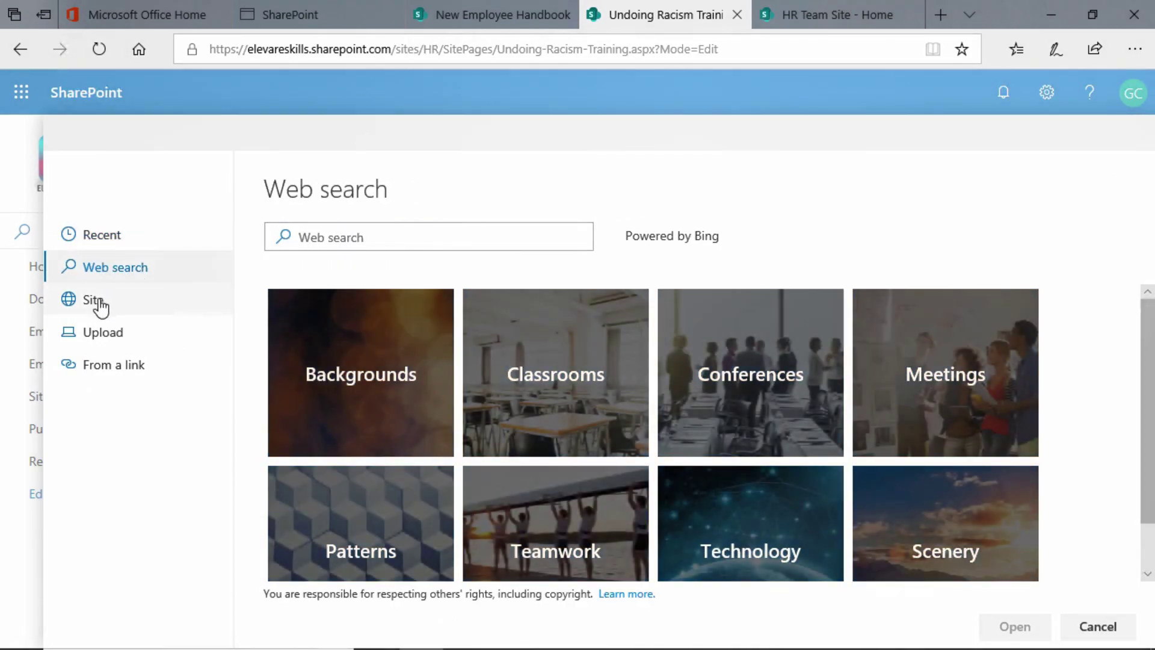
pyautogui.click(96, 301)
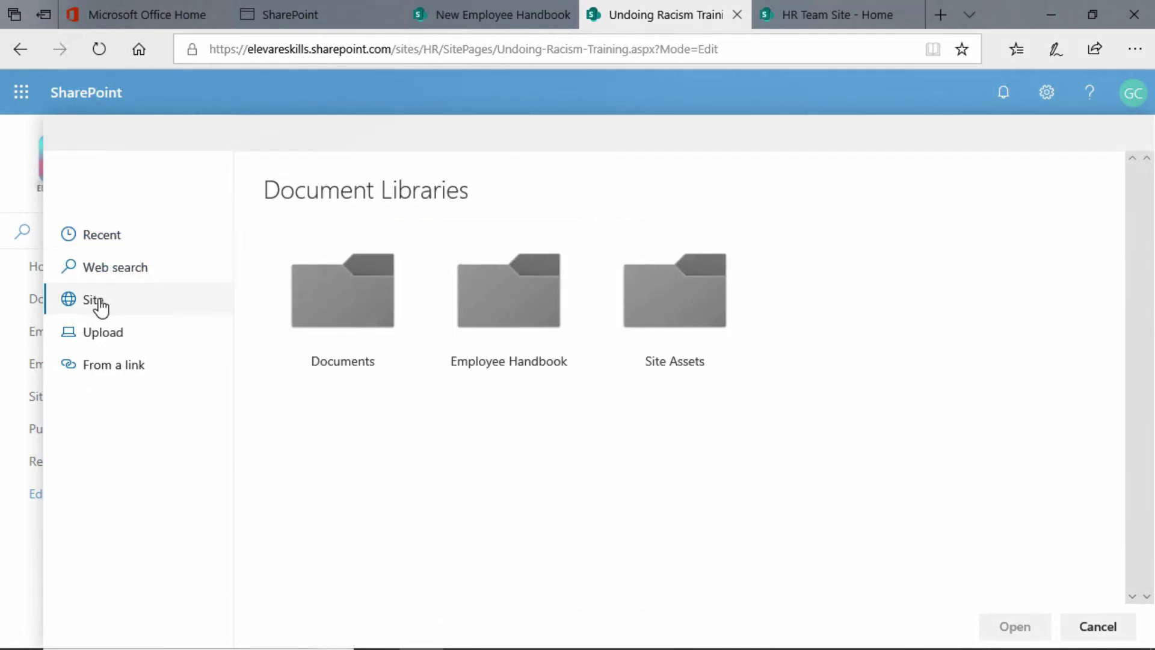
# - Upload the Diversity photo from the computer and add it to the Image web part
pyautogui.click(122, 342)
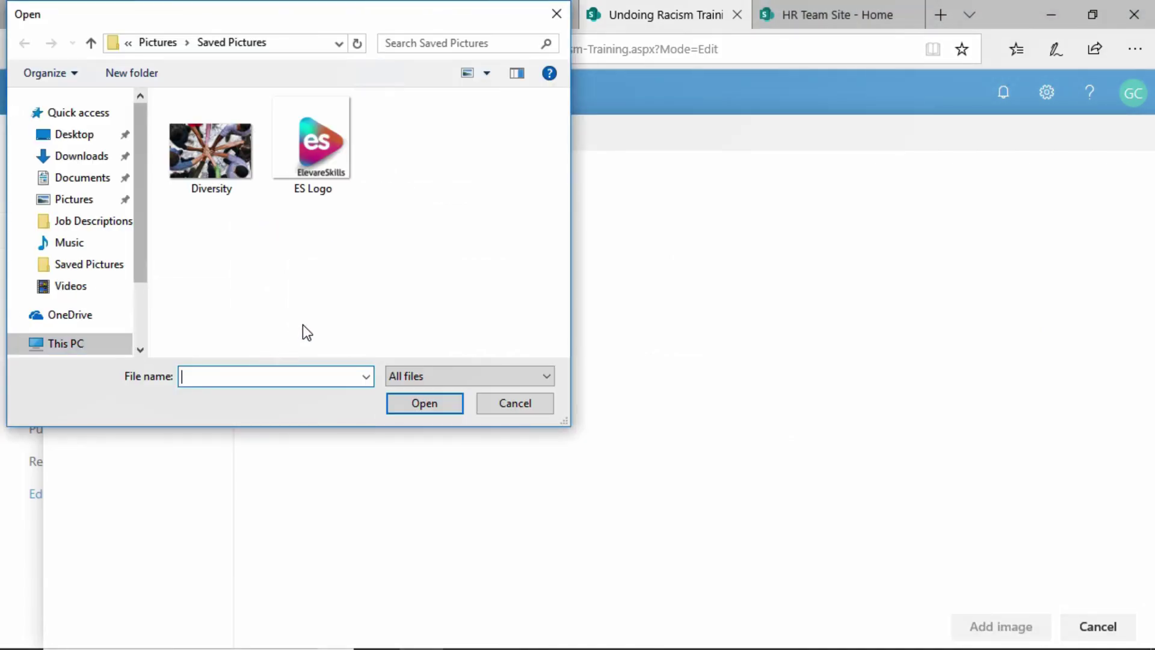
pyautogui.click(214, 170)
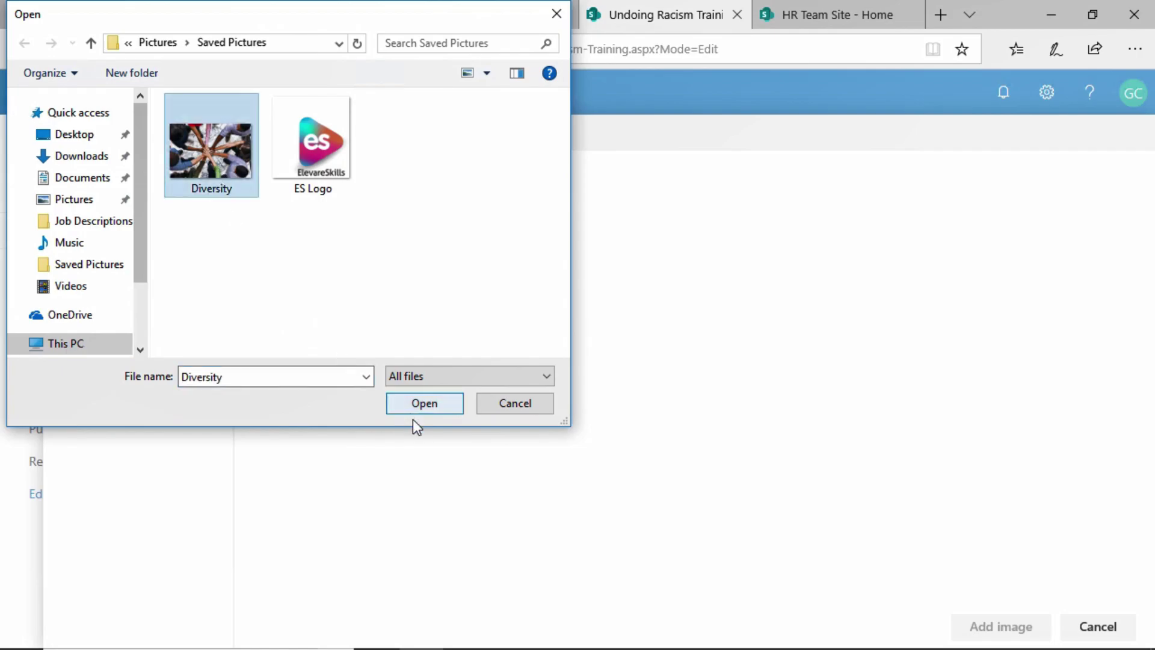
pyautogui.click(418, 403)
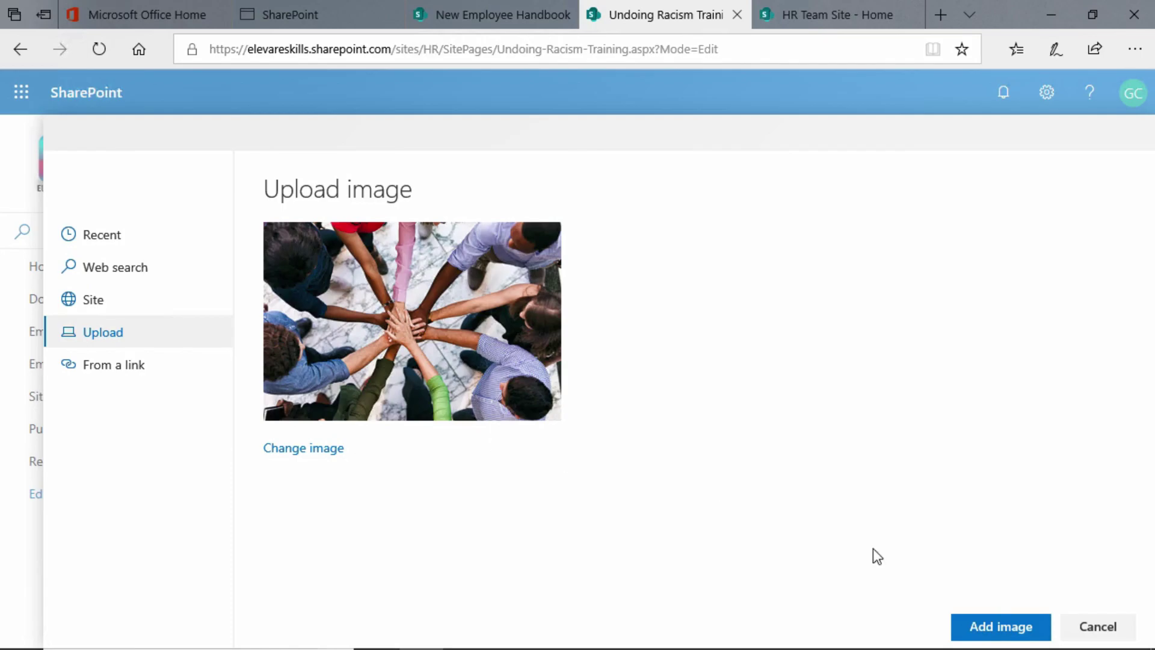
pyautogui.click(987, 626)
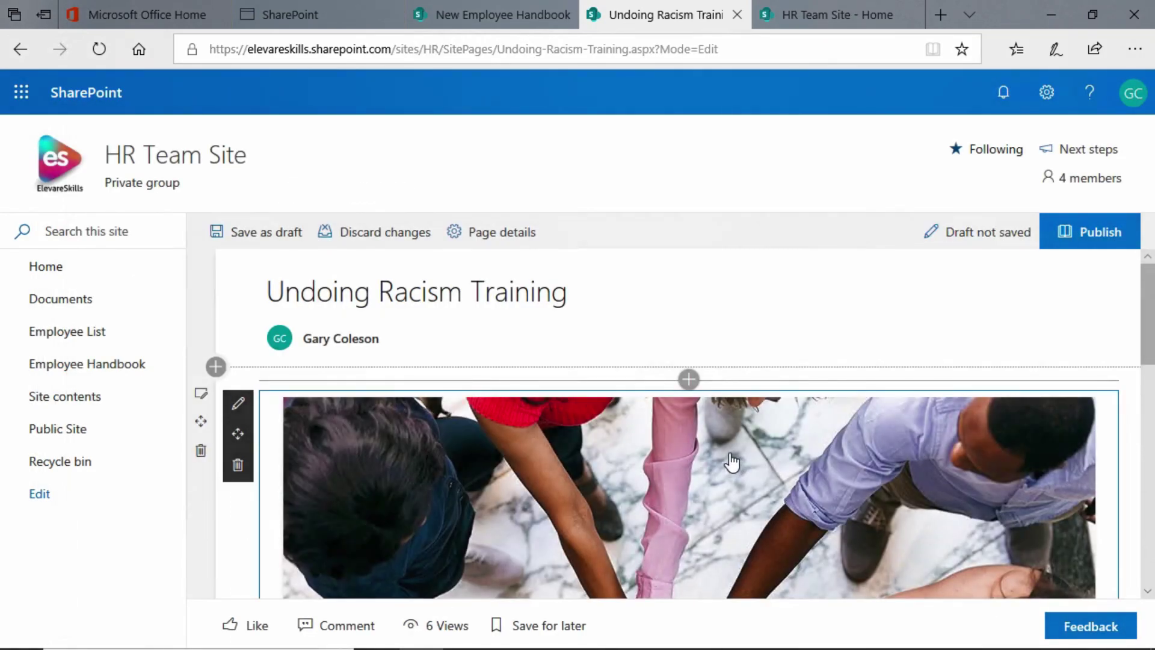
# - Review the draft and reveal the photo's suggested alt text 'a group of people around each other'
pyautogui.scroll(-5, 698, 458)
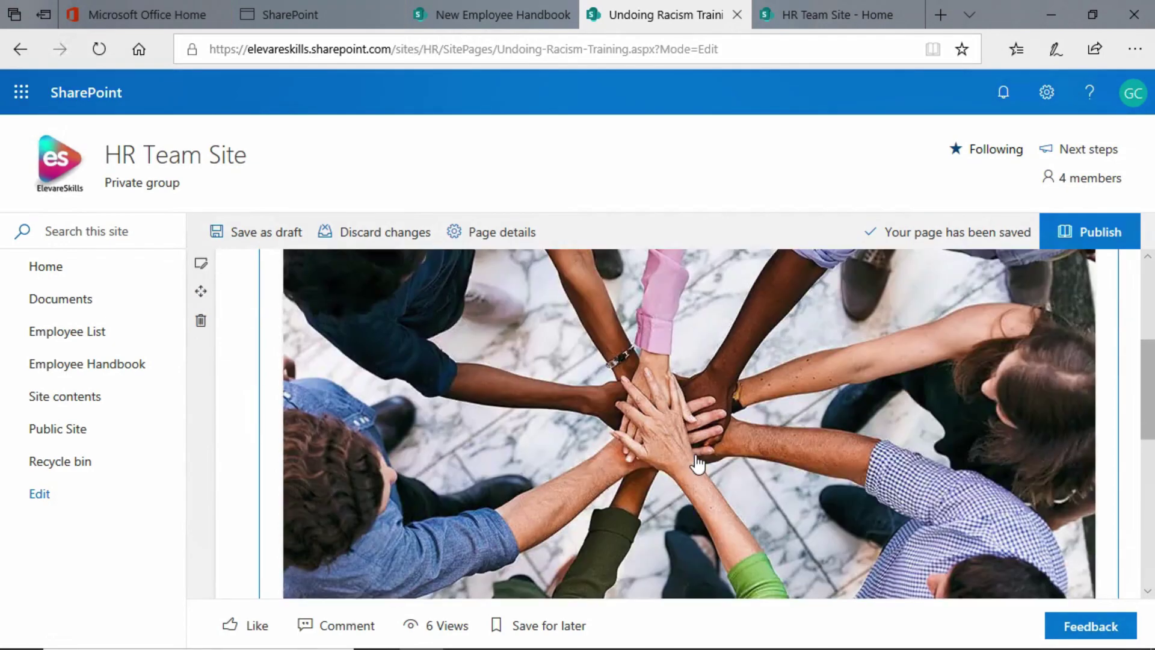
pyautogui.scroll(5, 698, 463)
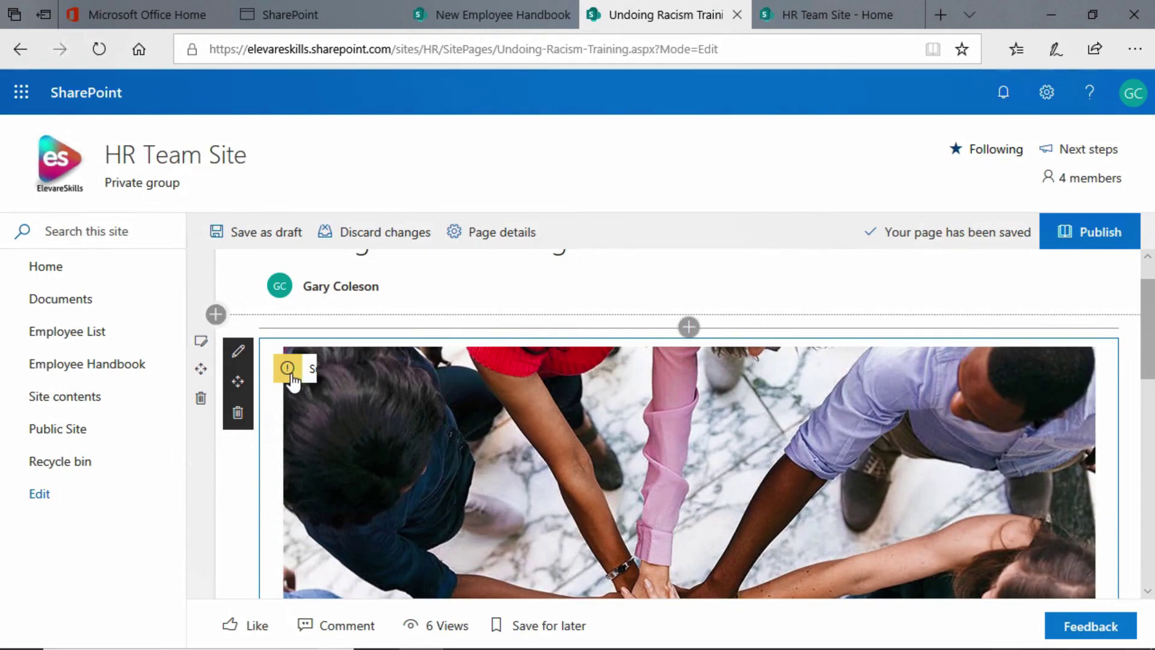
pyautogui.moveTo(288, 379)
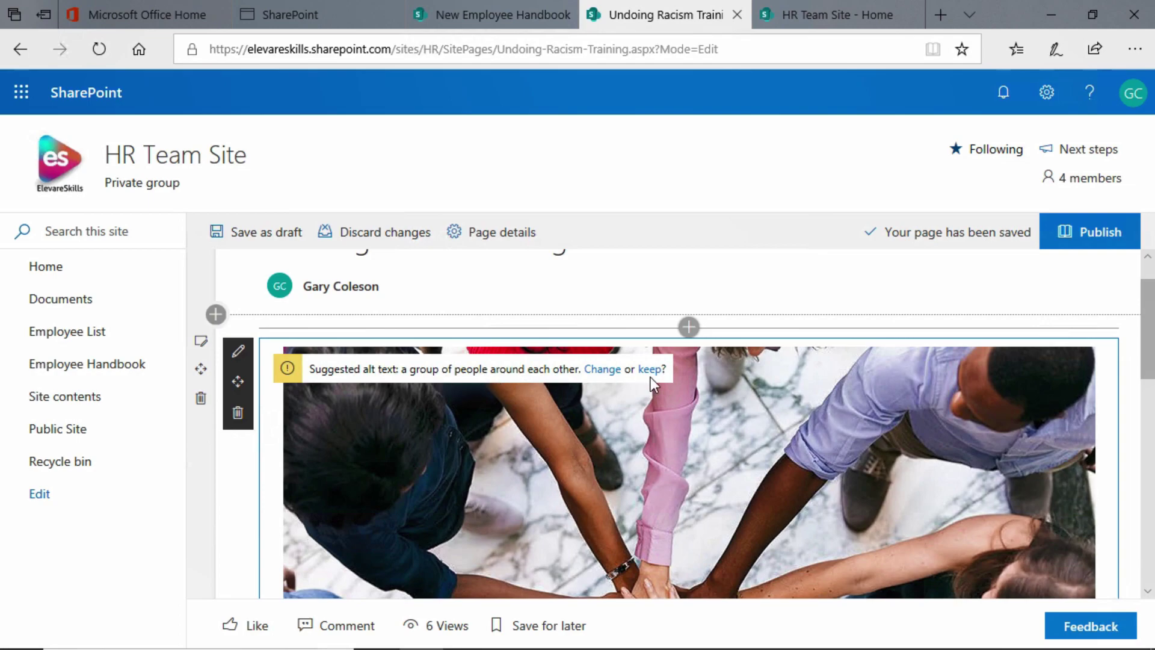
# - Change the photo's alt text to 'a diverse group of people around each other' and close the Image pane
pyautogui.click(609, 373)
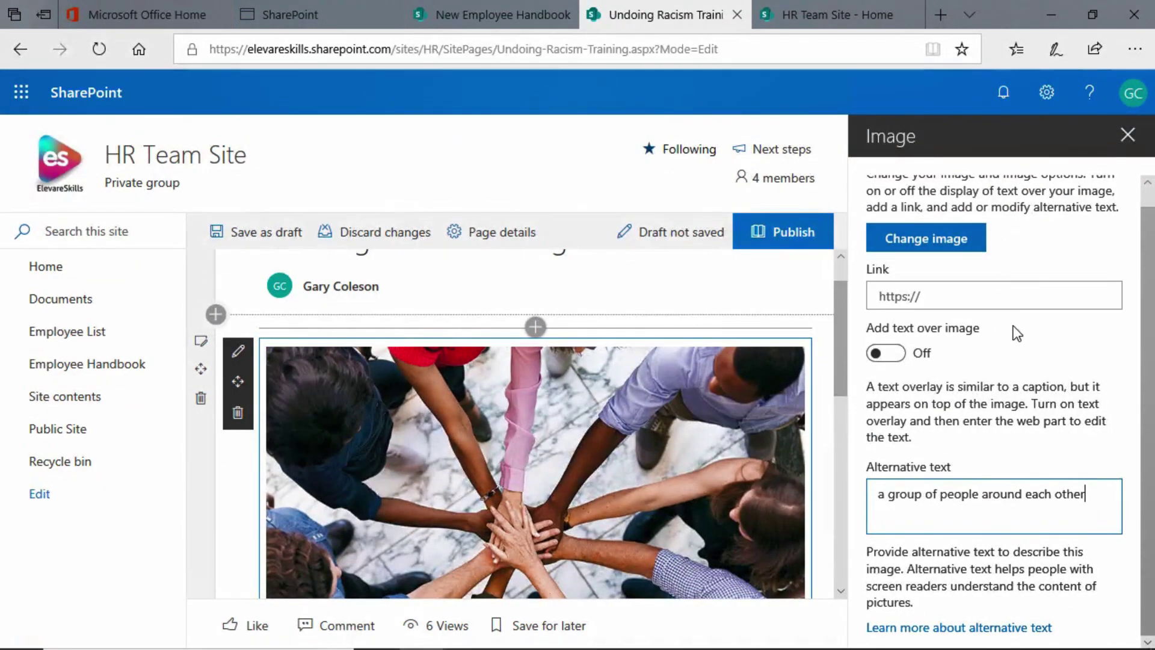
pyautogui.click(1001, 338)
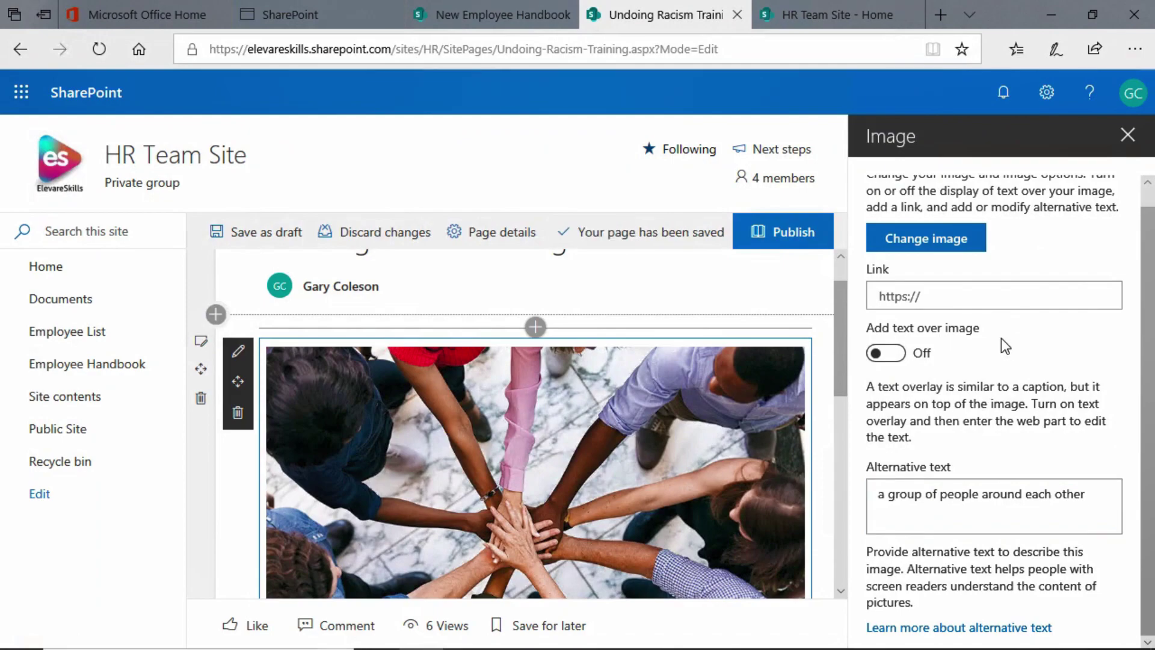
pyautogui.click(892, 494)
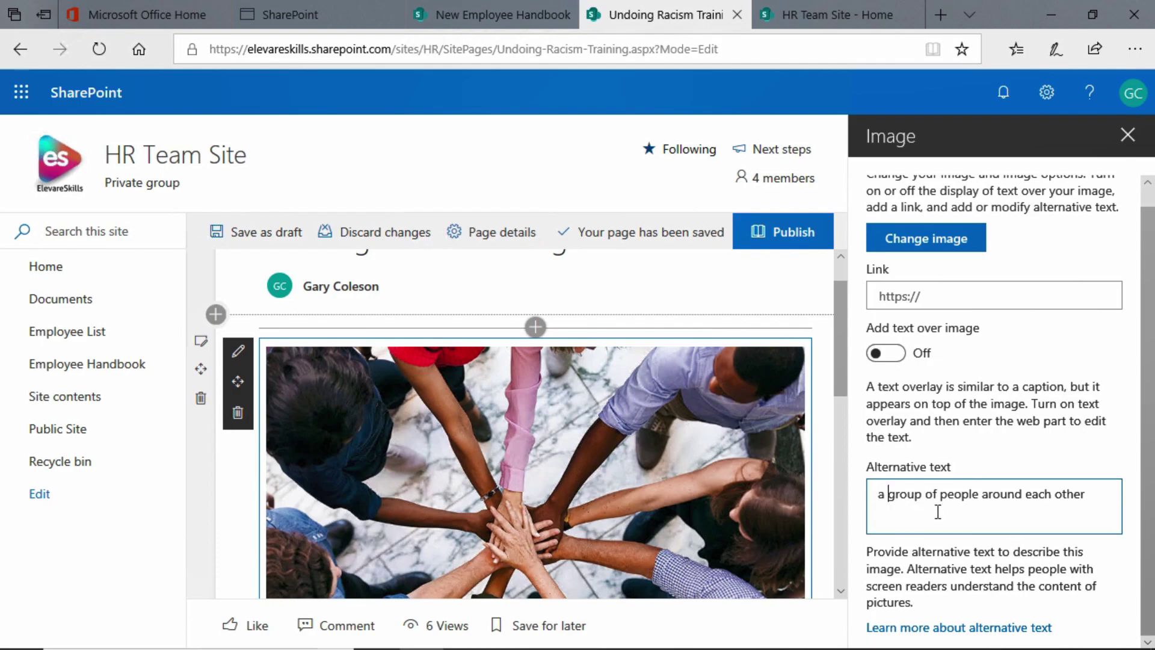
pyautogui.write('diver')
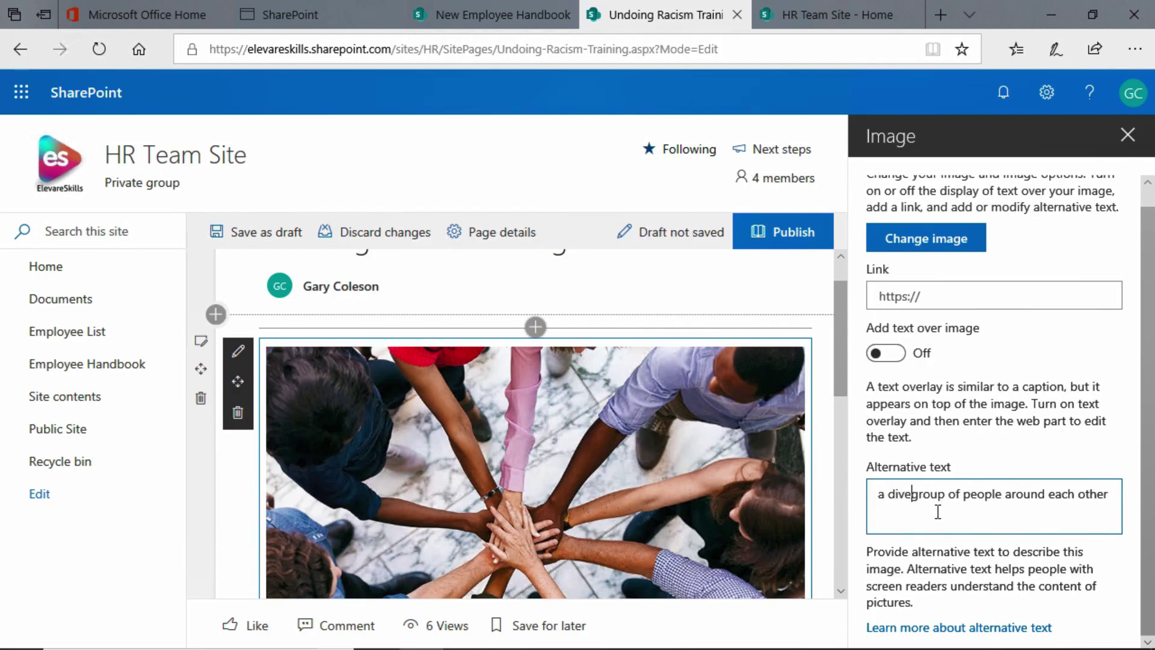
pyautogui.write('se')
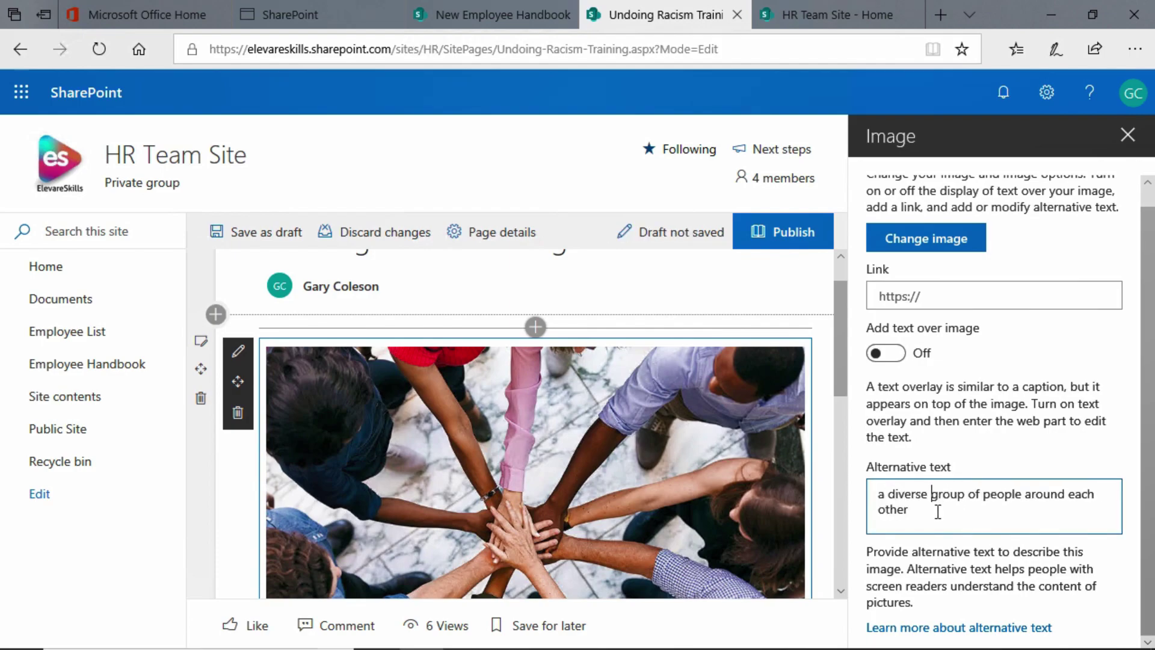
pyautogui.click(938, 511)
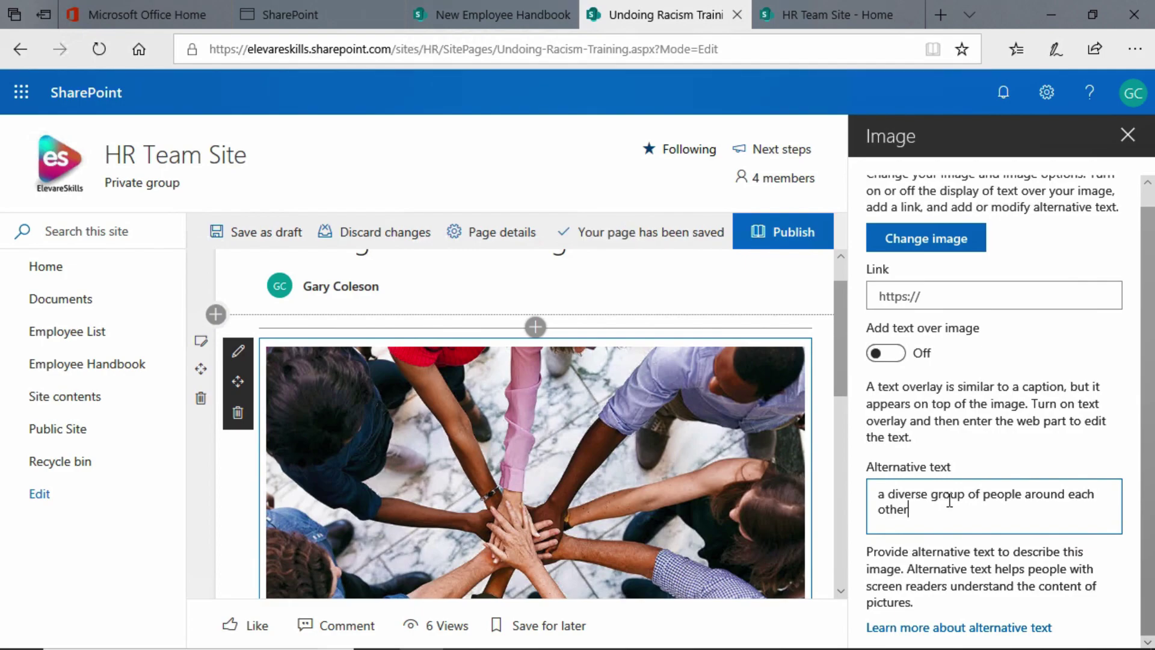
pyautogui.click(1128, 135)
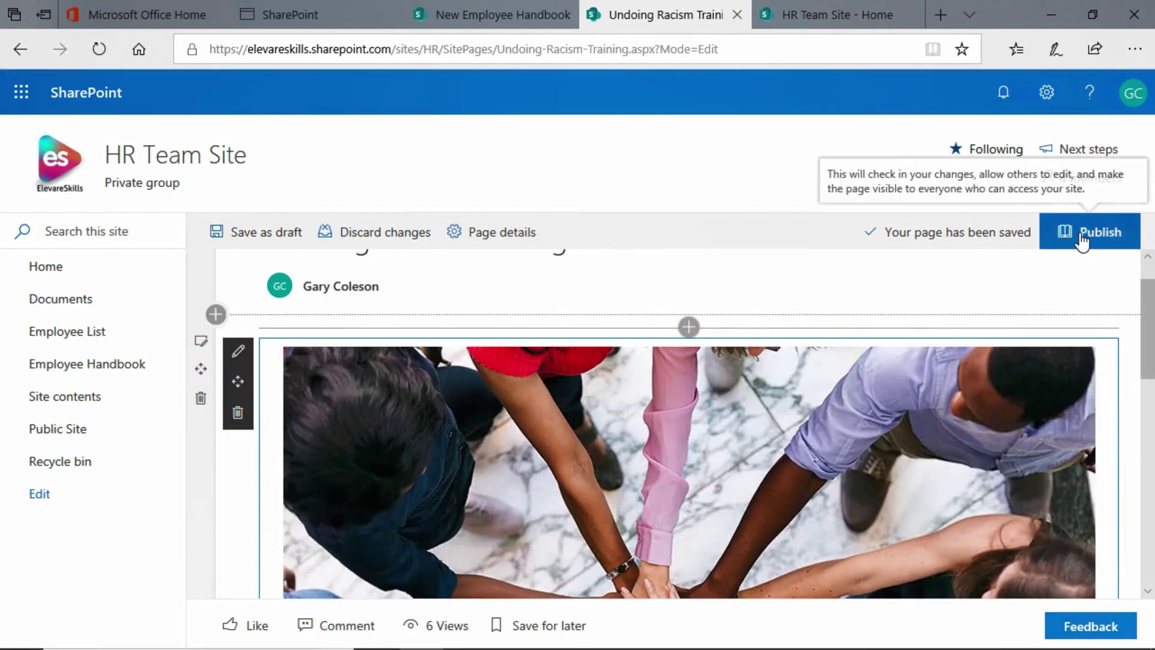
# - Publish the Undoing Racism Training post, look over it, and return to the HR home page
pyautogui.click(1070, 242)
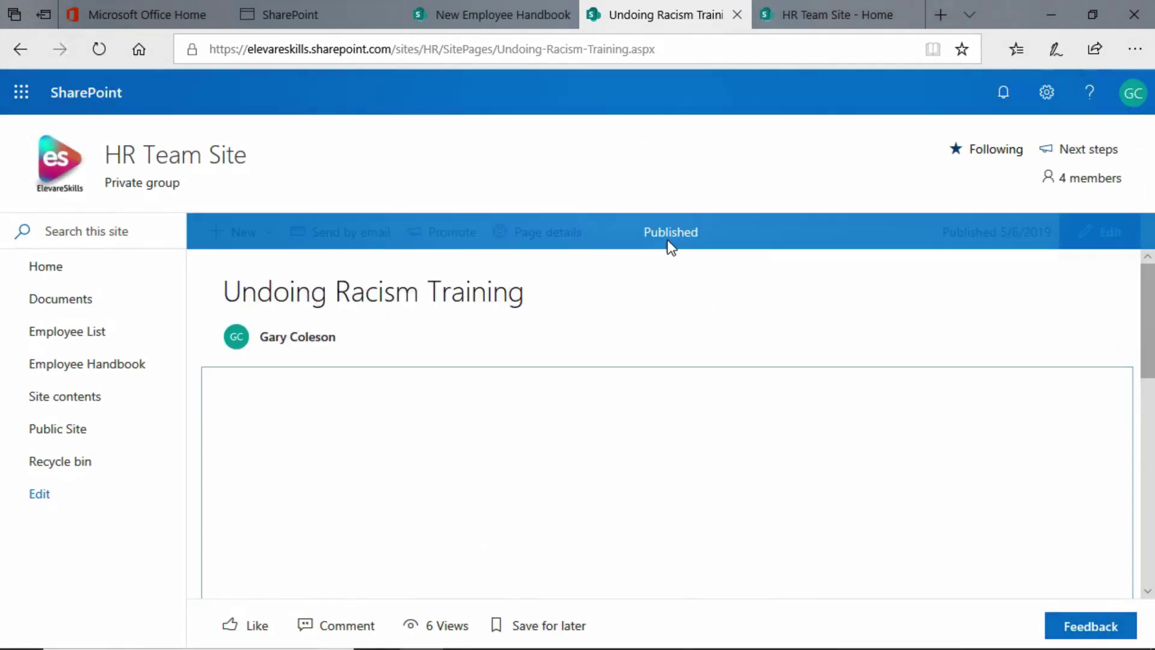
pyautogui.scroll(-6, 766, 299)
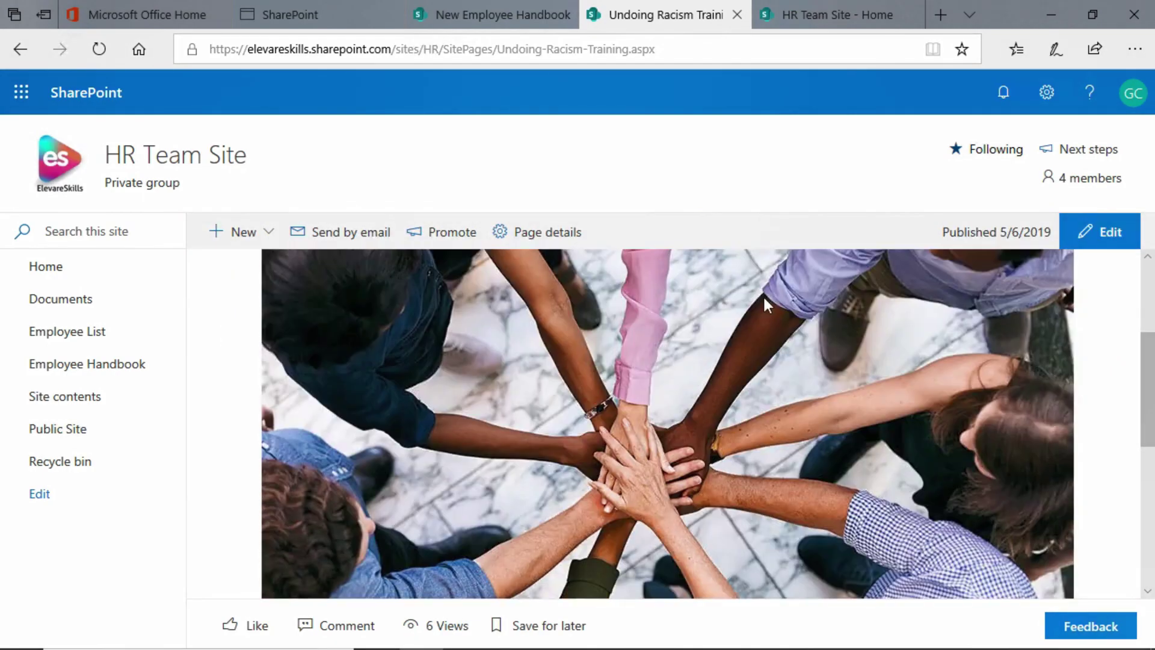
pyautogui.scroll(6, 765, 300)
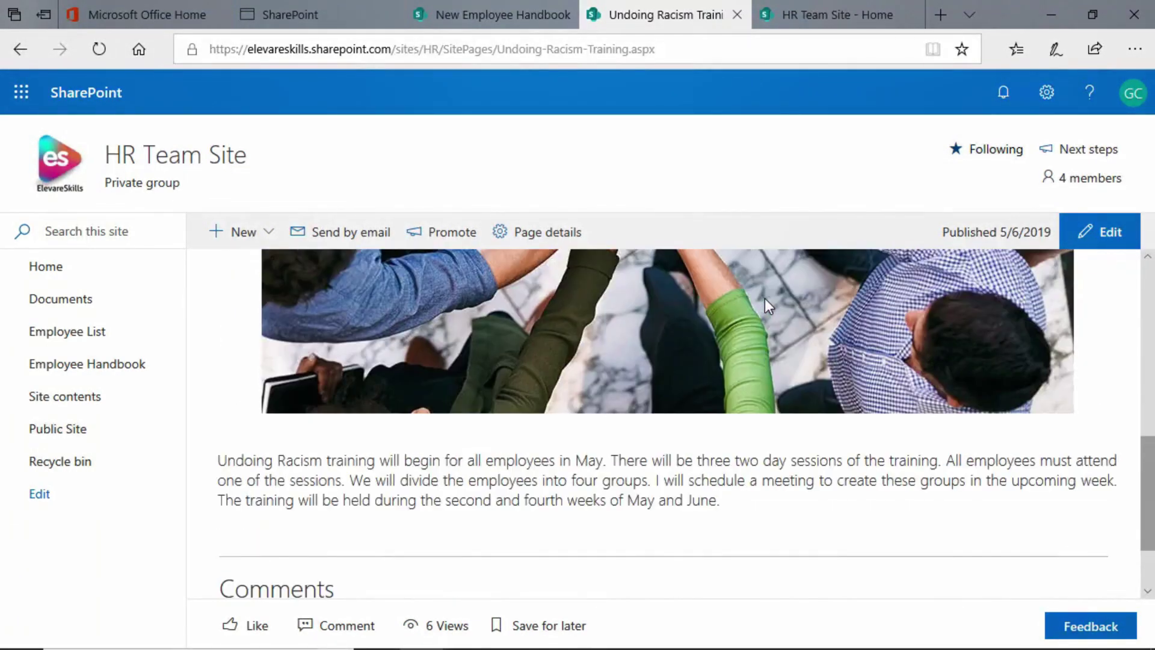
pyautogui.scroll(-1, 764, 298)
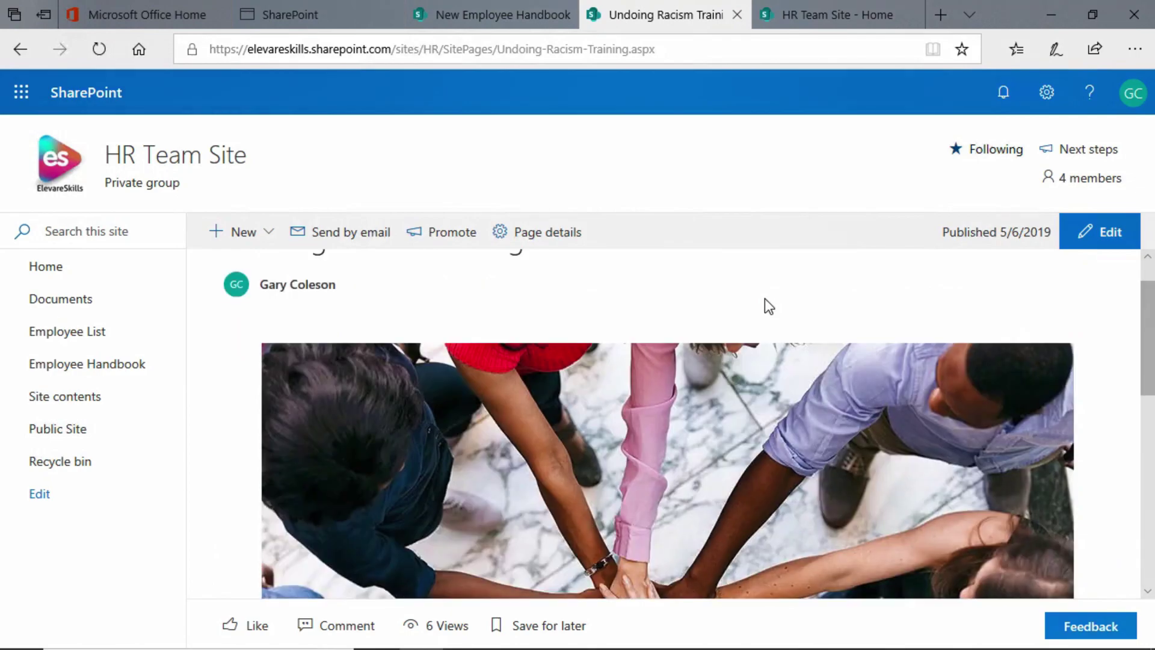
pyautogui.scroll(1, 766, 305)
pyautogui.click(37, 270)
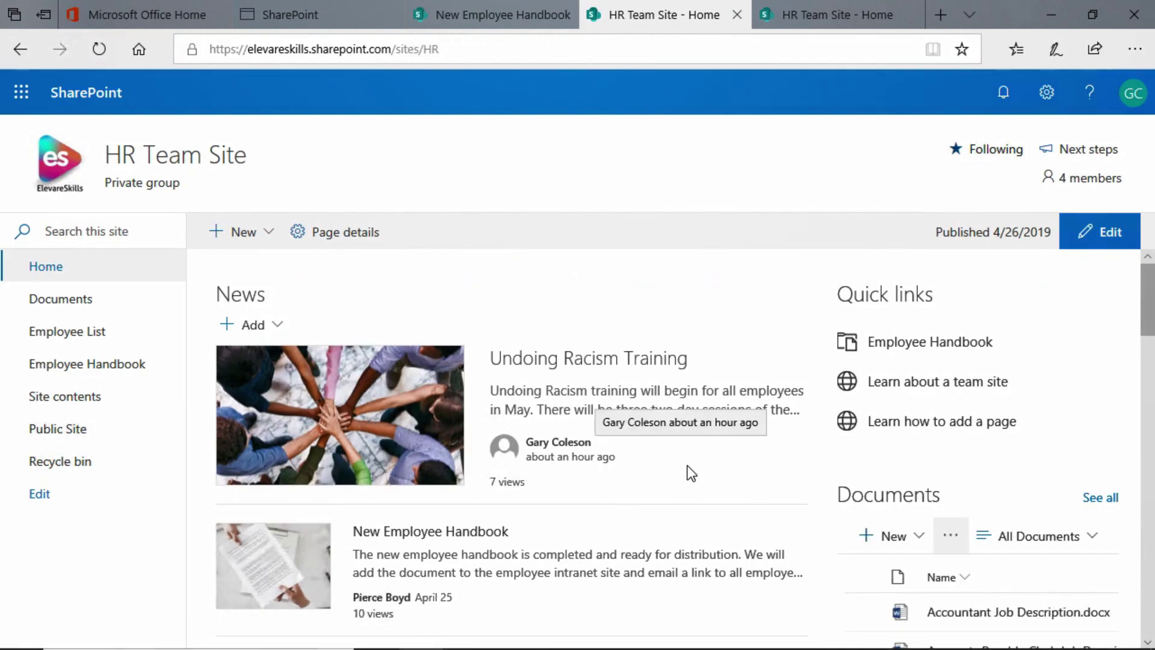
# - Scroll the HR Team Site home page to check Undoing Racism Training leads the News section
pyautogui.scroll(-2, 689, 466)
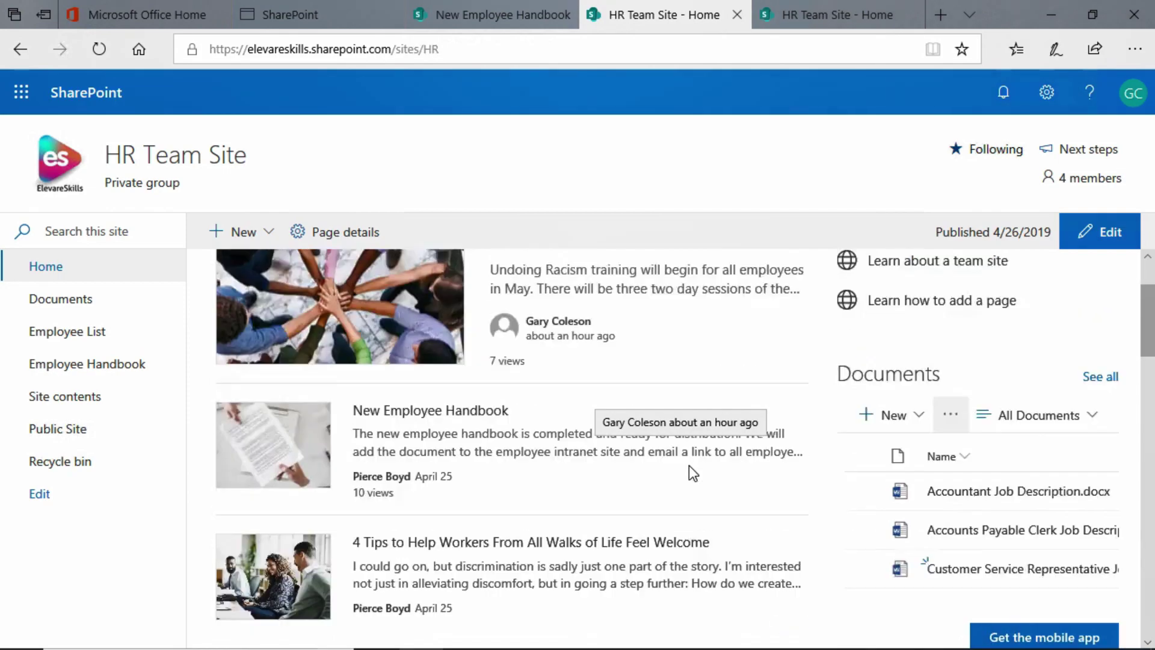
pyautogui.scroll(2, 689, 466)
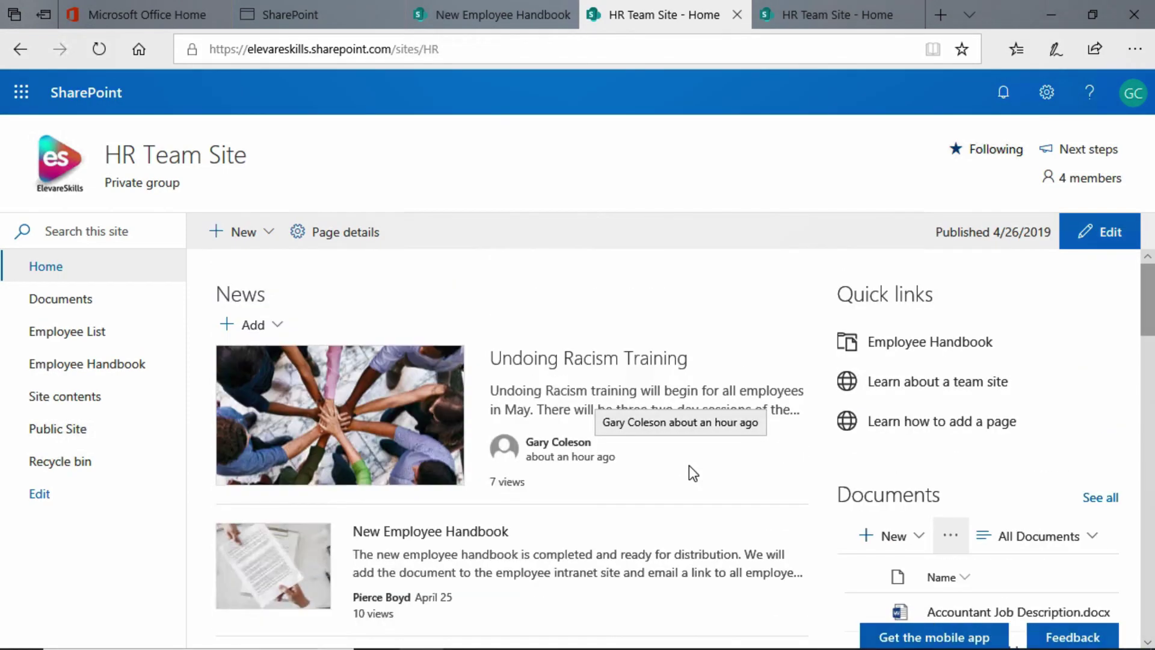